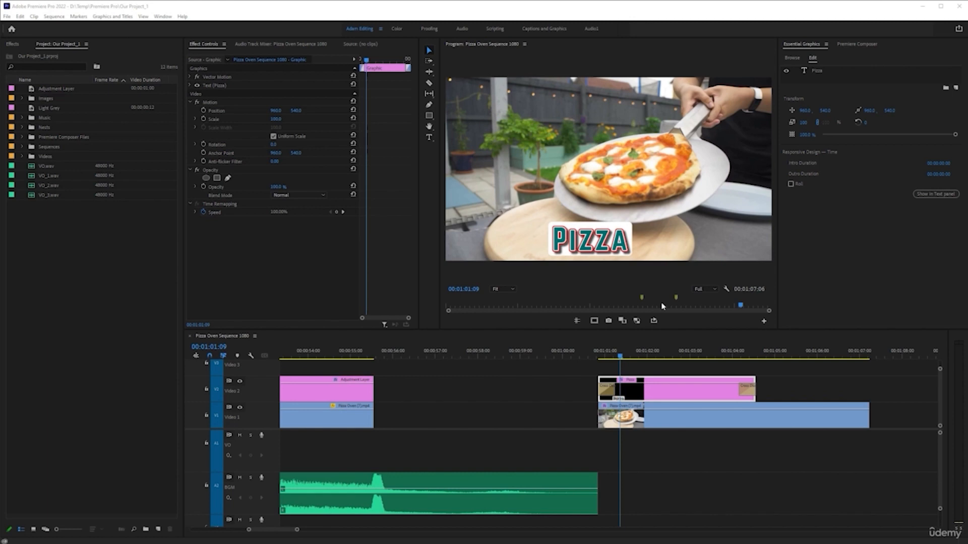
# Select the Pizza text layer of the graphic on Video 2 and center it horizontally and vertically in the frame
pyautogui.click(643, 390)
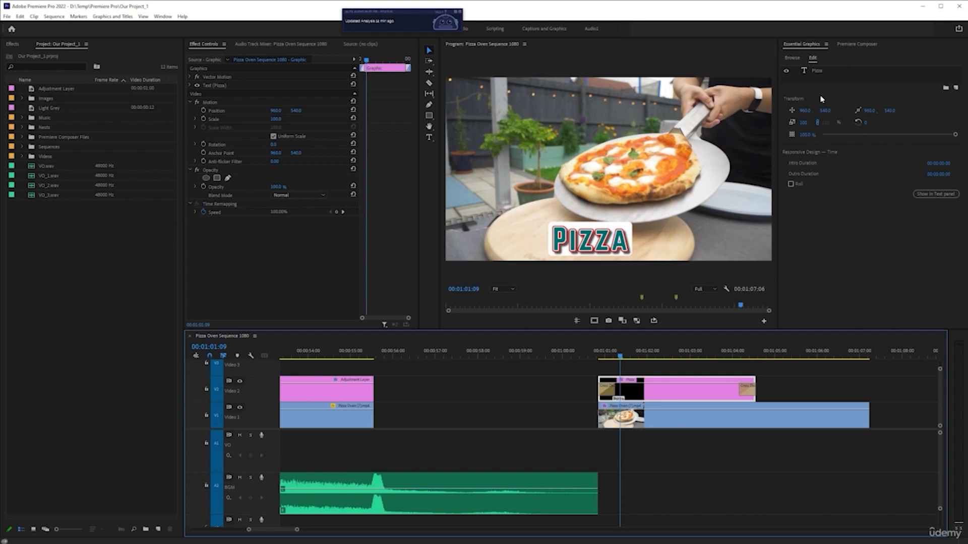
pyautogui.click(817, 71)
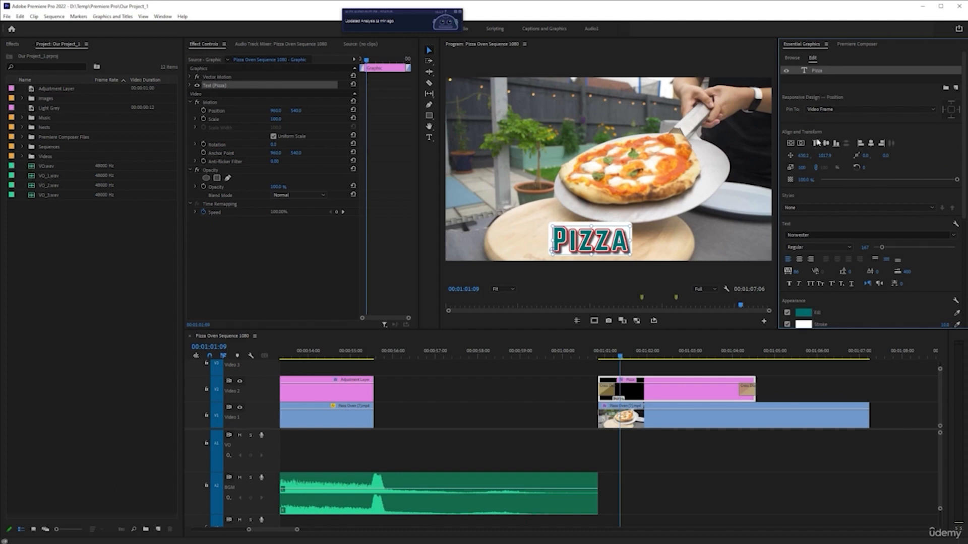
pyautogui.click(801, 143)
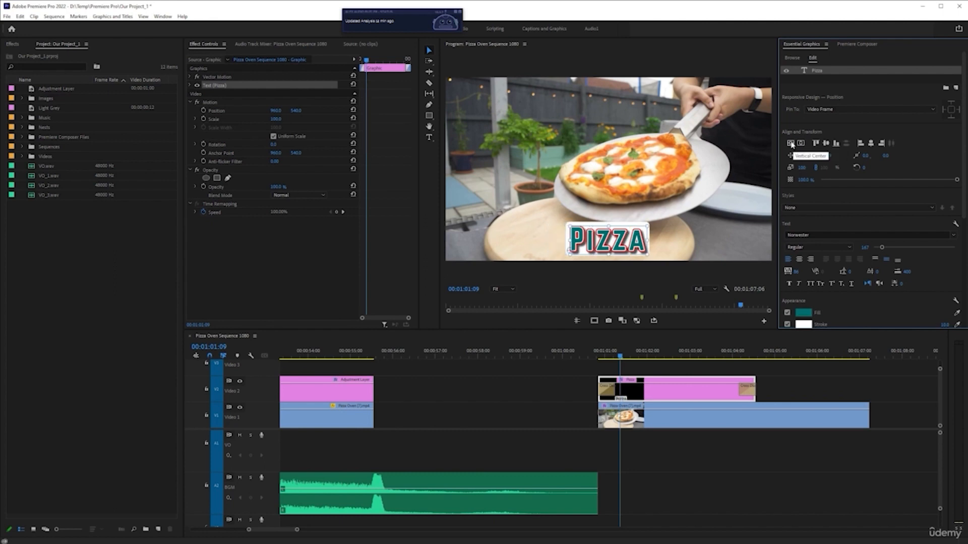
pyautogui.click(791, 144)
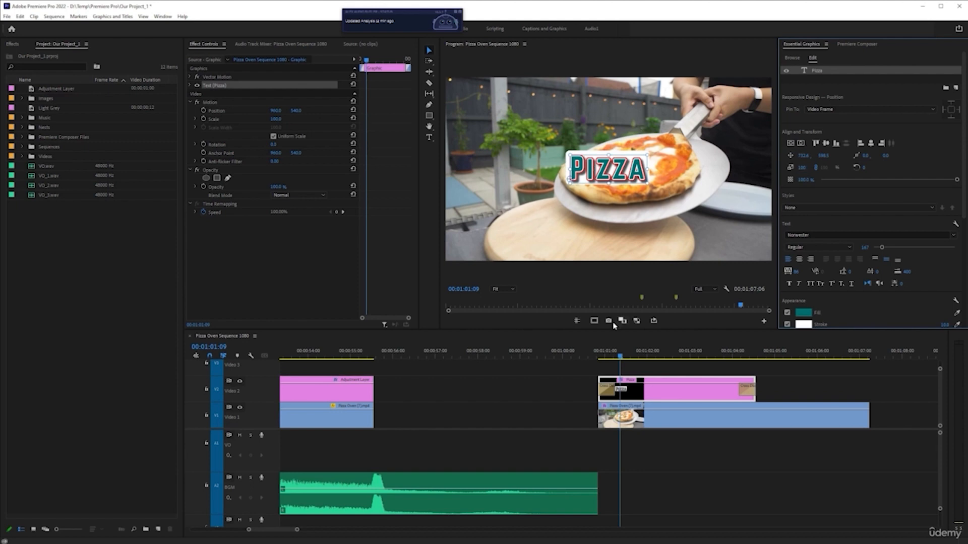
# Show and hide the safe margins, and reposition the Pizza title freehand over the pizza in the frame
pyautogui.click(594, 320)
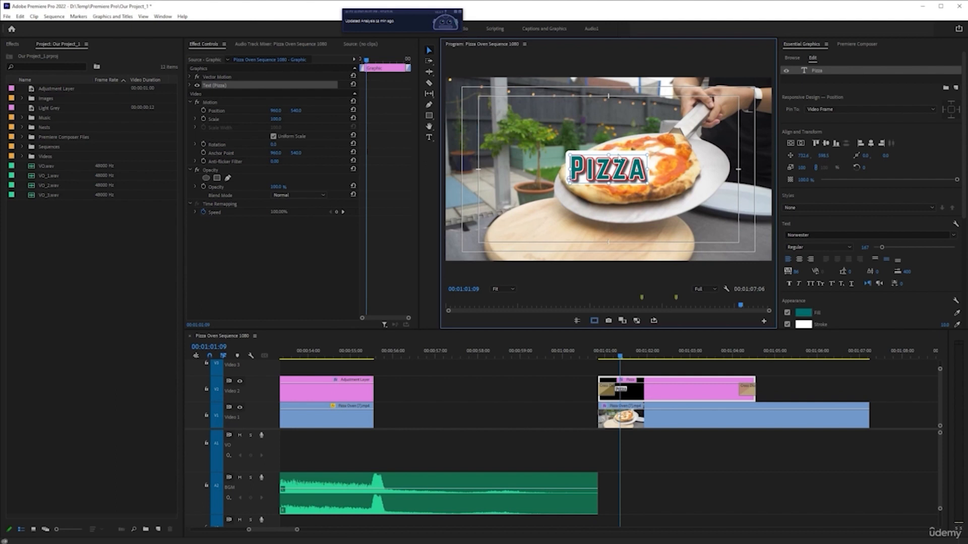
pyautogui.click(656, 399)
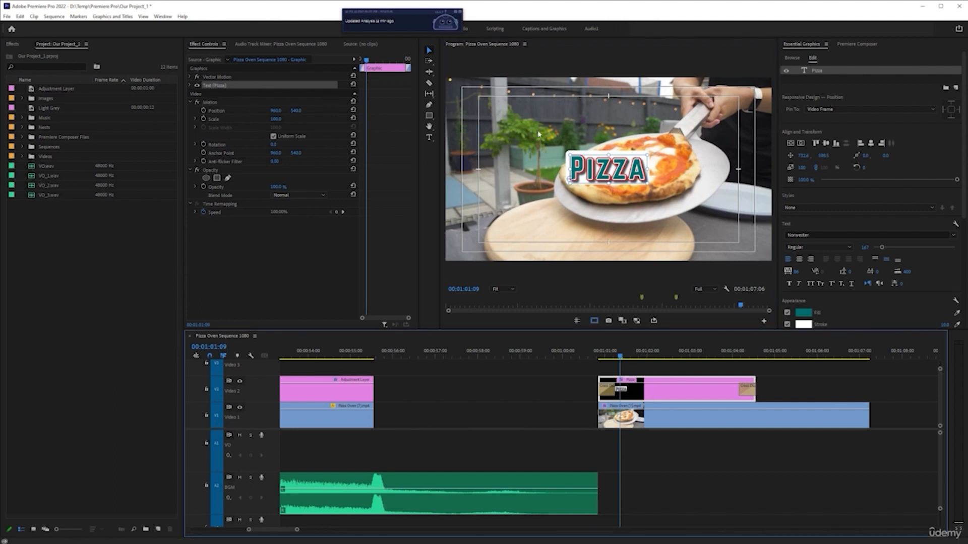
pyautogui.click(594, 320)
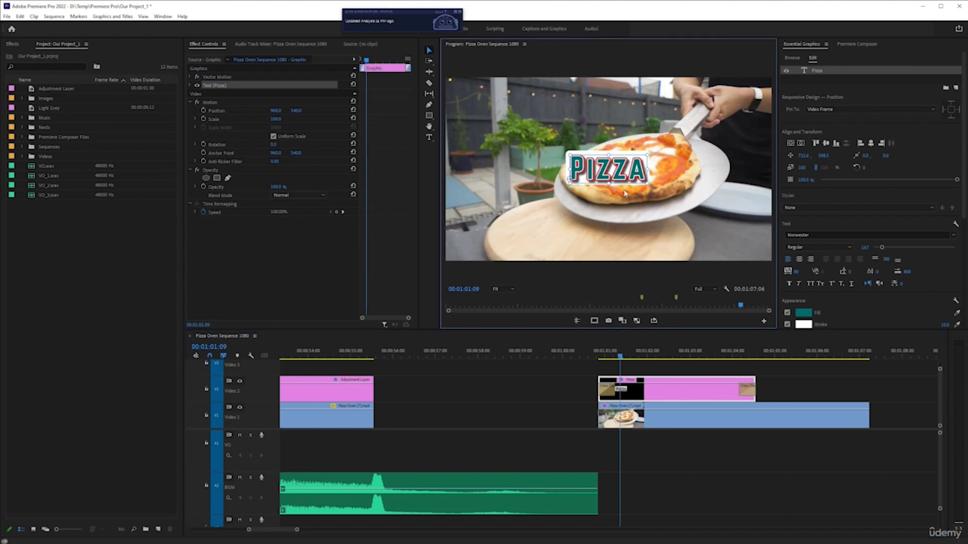
pyautogui.moveTo(622, 174)
pyautogui.mouseDown()
pyautogui.moveTo(563, 183)
pyautogui.moveTo(557, 206)
pyautogui.moveTo(639, 196)
pyautogui.moveTo(554, 147)
pyautogui.moveTo(623, 190)
pyautogui.moveTo(625, 153)
pyautogui.moveTo(625, 180)
pyautogui.mouseUp()
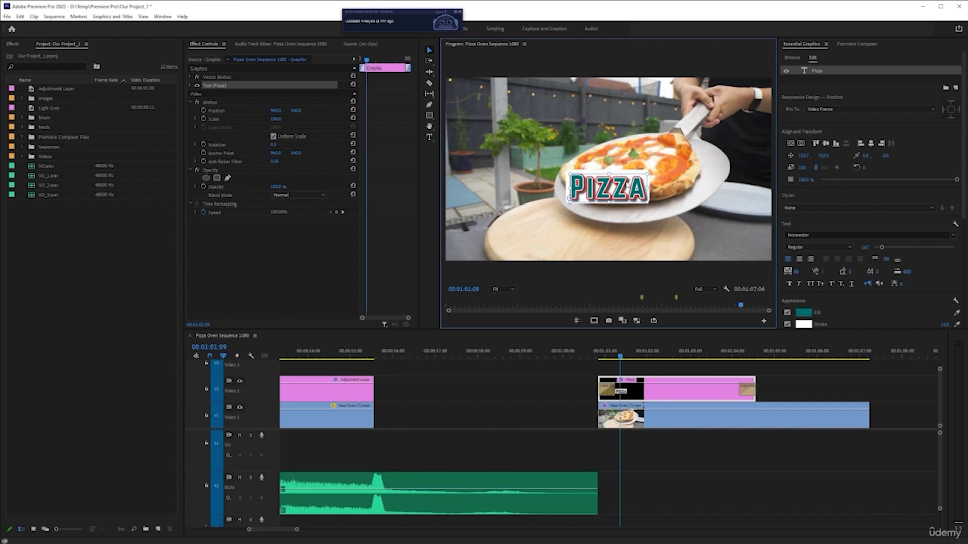
pyautogui.moveTo(594, 188); pyautogui.dragTo(623, 178)
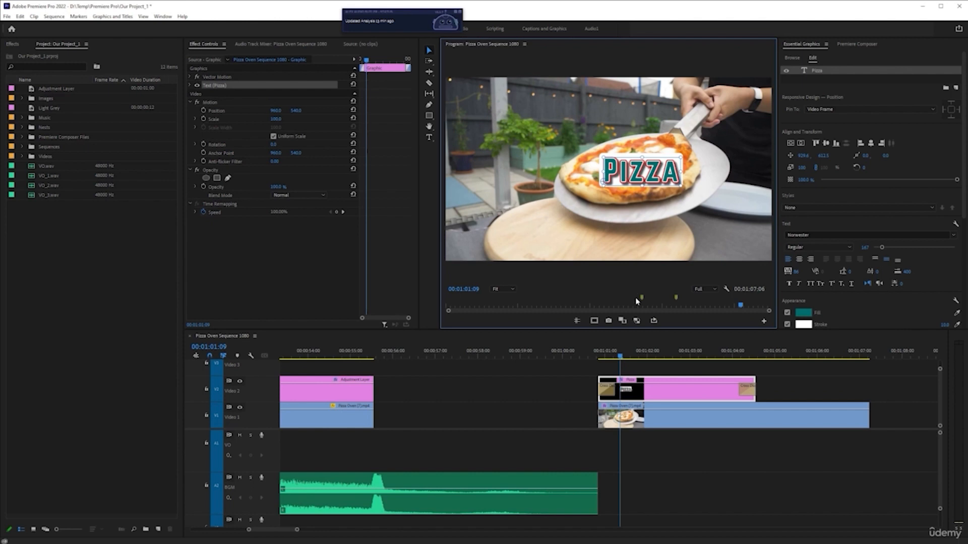
# Show the safe margins and move the Pizza title into the upper-left corner of the outer safe margin
pyautogui.click(594, 320)
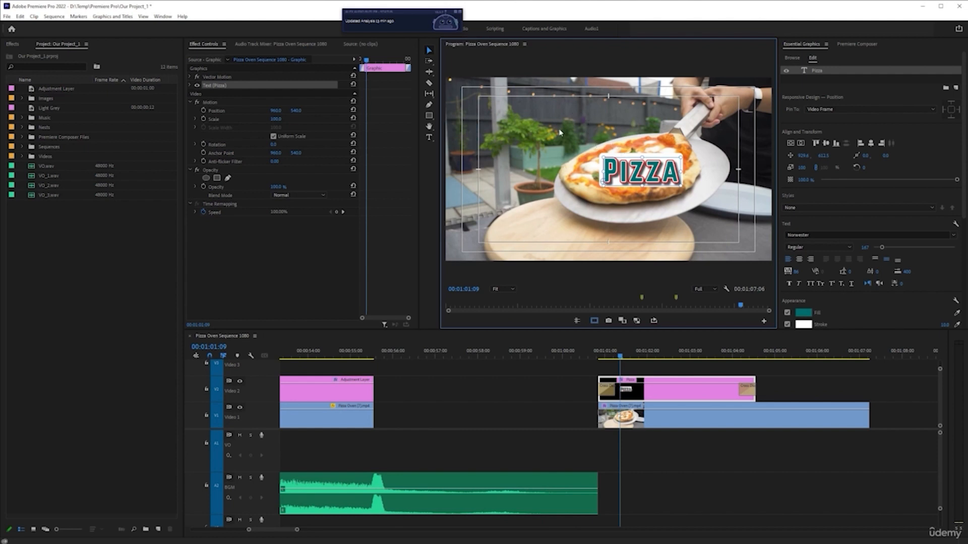
pyautogui.moveTo(623, 172); pyautogui.dragTo(519, 118)
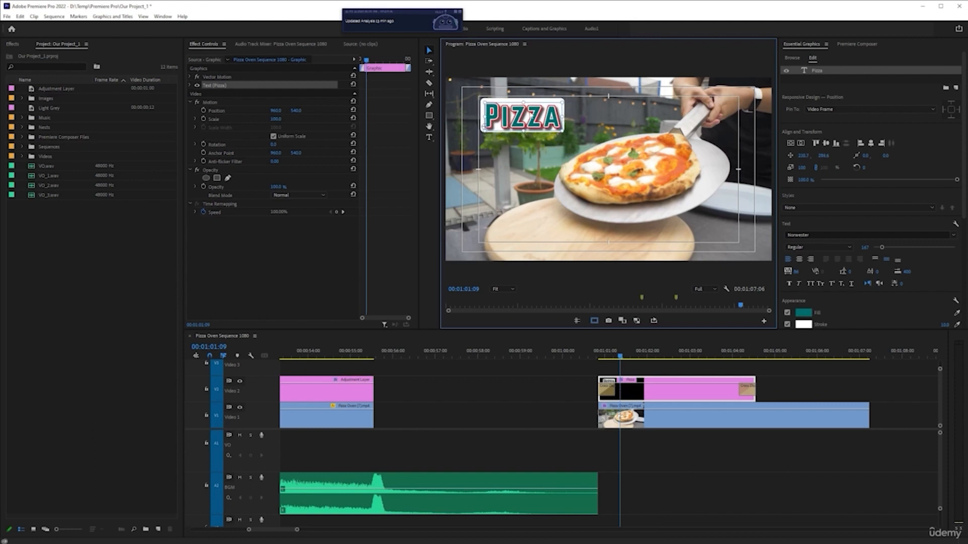
pyautogui.moveTo(537, 117)
pyautogui.mouseDown()
pyautogui.moveTo(519, 112)
pyautogui.moveTo(522, 122)
pyautogui.mouseUp()
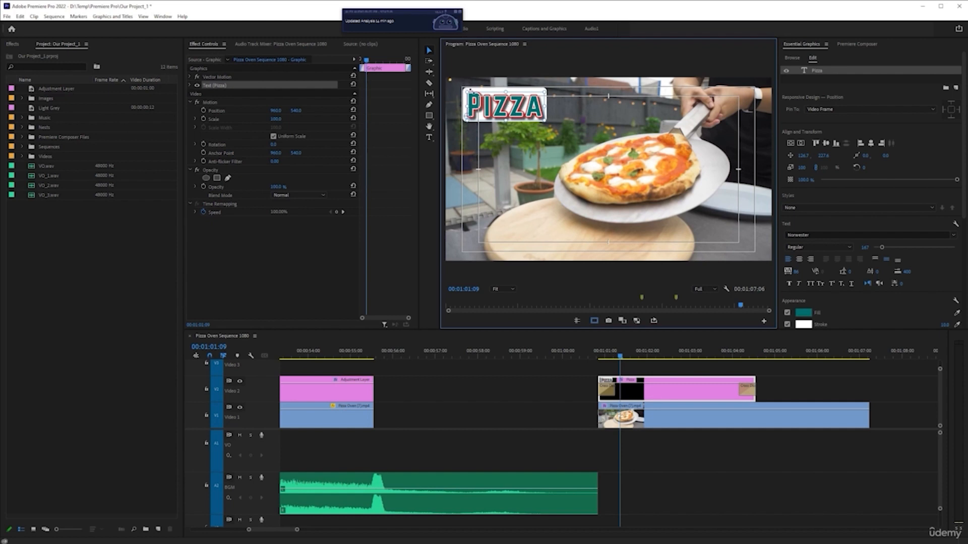
pyautogui.moveTo(465, 95); pyautogui.dragTo(497, 107)
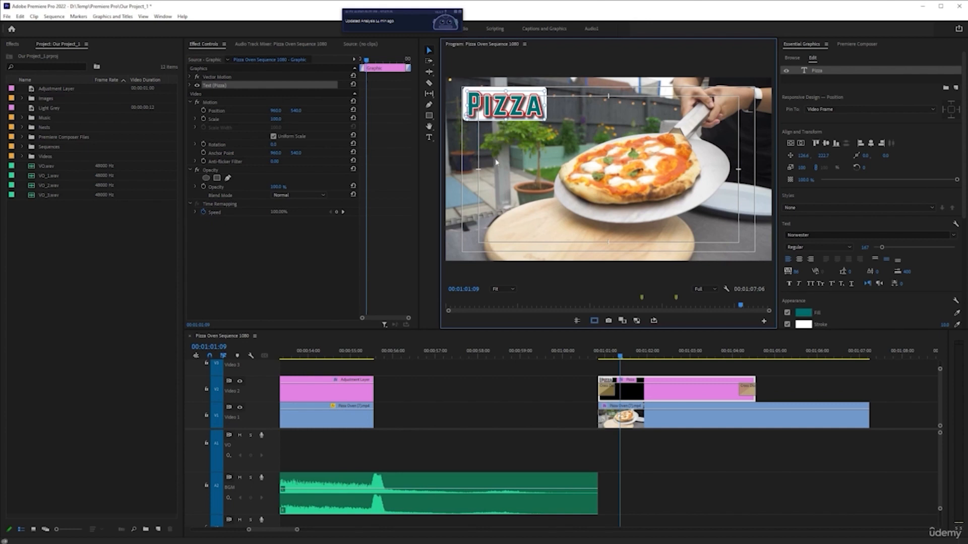
# Try to move the Pizza title partly beyond the frame's upper-left corner with safe margins hidden, and undo the move
pyautogui.click(593, 320)
pyautogui.moveTo(519, 112); pyautogui.dragTo(472, 98)
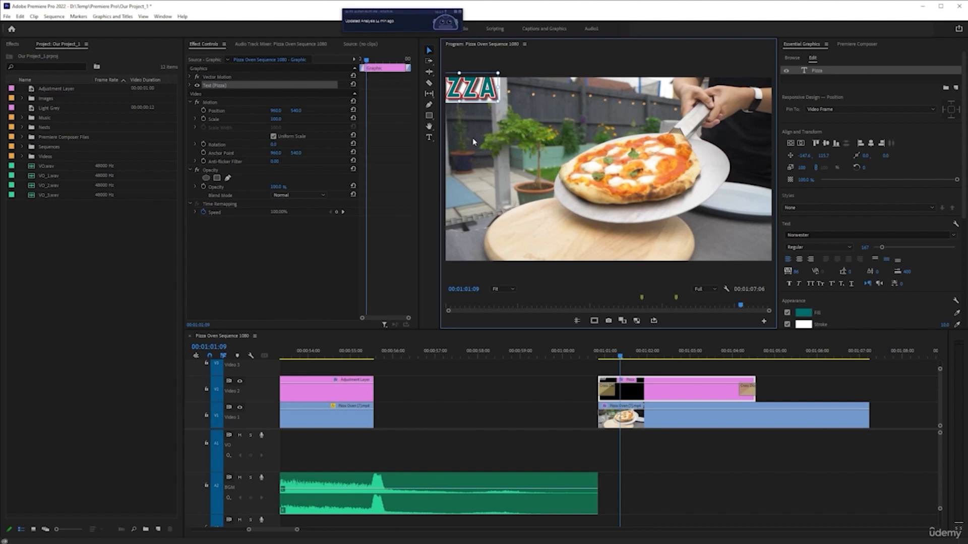
pyautogui.hotkey('ctrl', 'z')
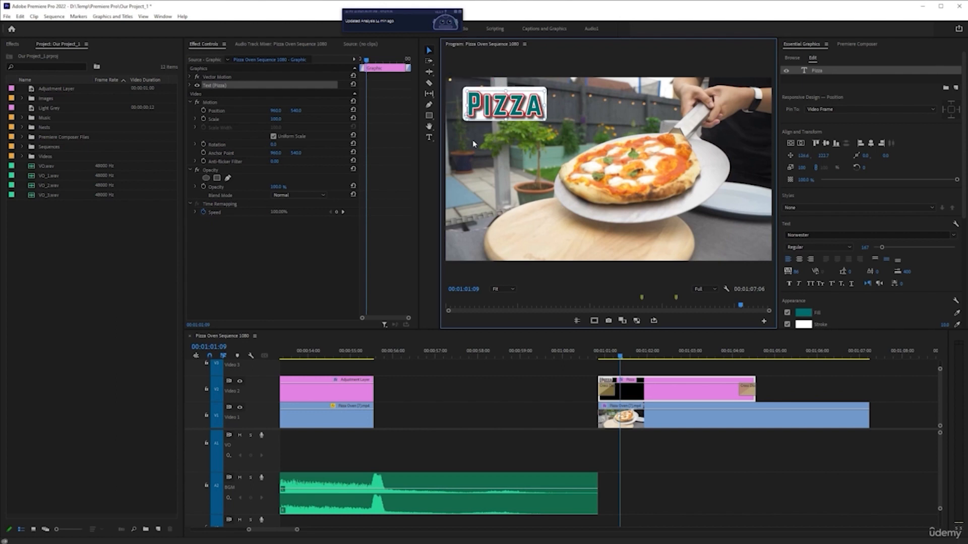
pyautogui.click(595, 320)
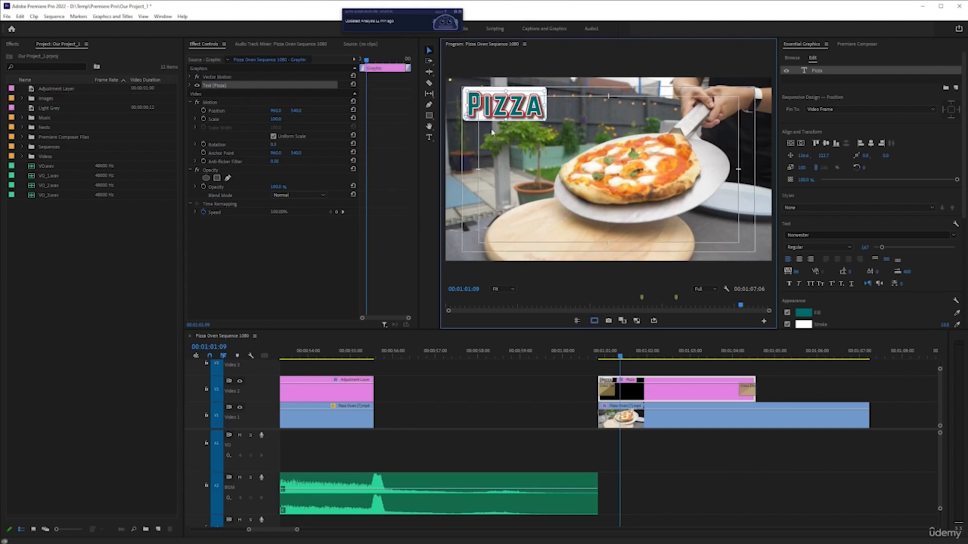
# Try the Pizza title at other spots in the frame and return it to the outer safe margin's upper-left corner
pyautogui.moveTo(510, 117)
pyautogui.mouseDown()
pyautogui.moveTo(544, 145)
pyautogui.moveTo(510, 116)
pyautogui.mouseUp()
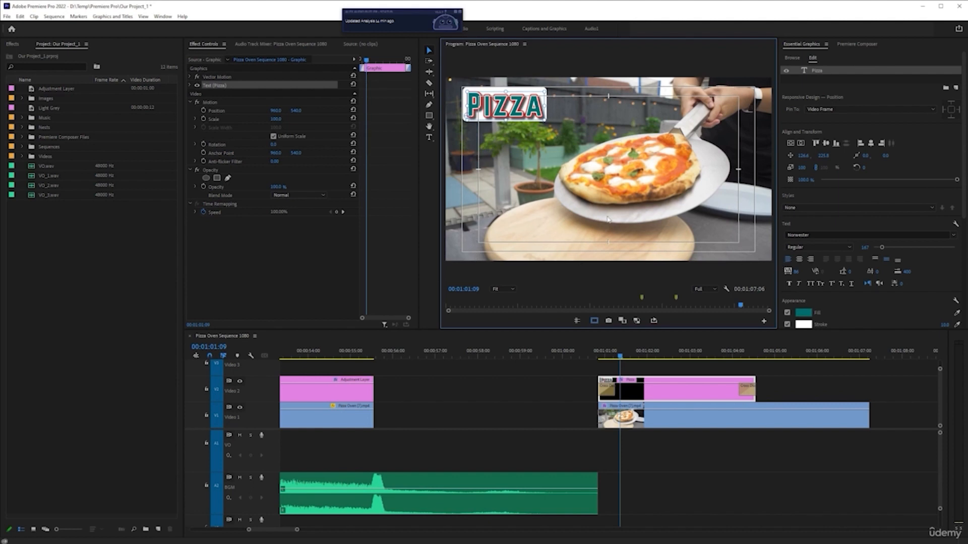
pyautogui.hotkey('ctrl', 's')
pyautogui.moveTo(520, 107)
pyautogui.mouseDown()
pyautogui.moveTo(520, 125)
pyautogui.moveTo(520, 107)
pyautogui.mouseUp()
pyautogui.moveTo(504, 105); pyautogui.dragTo(518, 193)
pyautogui.moveTo(448, 192); pyautogui.dragTo(653, 106)
pyautogui.moveTo(653, 180); pyautogui.dragTo(499, 125)
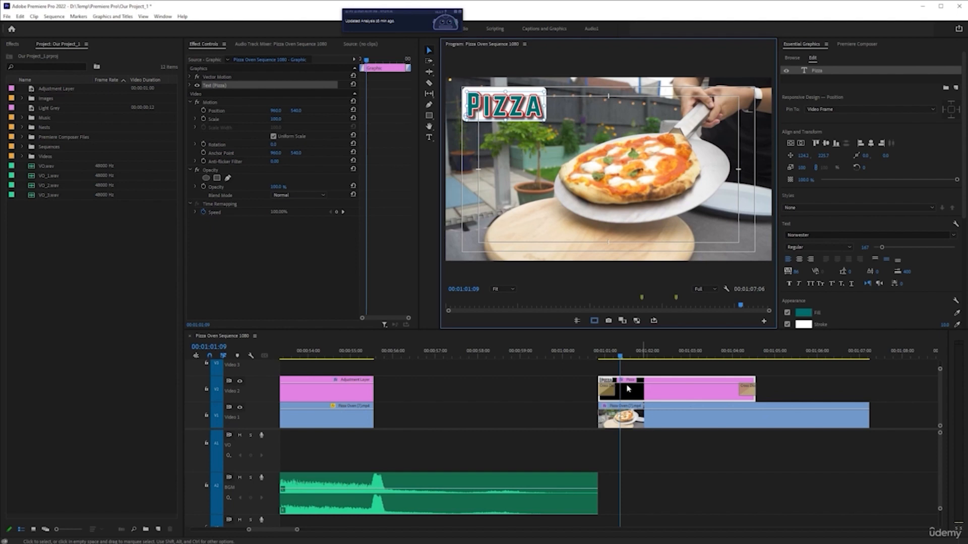
# Delete the Cross Dissolve transition at the start of the Pizza graphic clip
pyautogui.moveTo(622, 359)
pyautogui.mouseDown()
pyautogui.moveTo(602, 359)
pyautogui.moveTo(622, 360)
pyautogui.mouseUp()
pyautogui.click(611, 393)
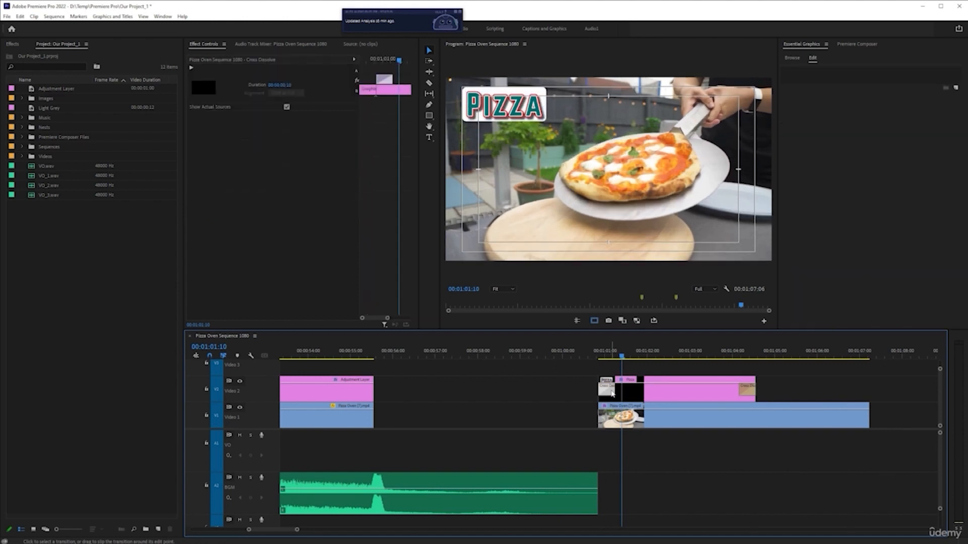
pyautogui.scroll(4, 612, 394)
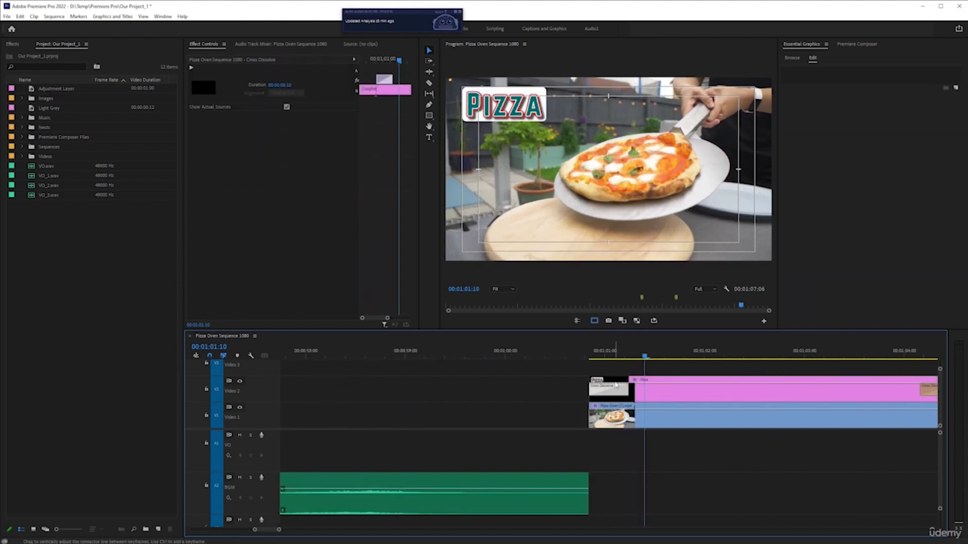
pyautogui.press('Delete')
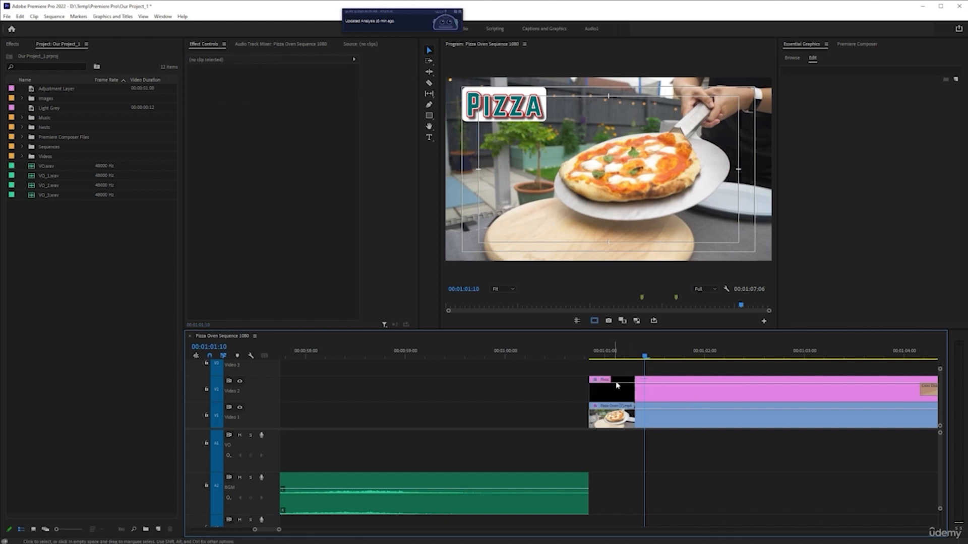
# Play back the beginning of the Pizza graphic clip and return the playhead to the clip's start
pyautogui.click(589, 357)
pyautogui.click(616, 398)
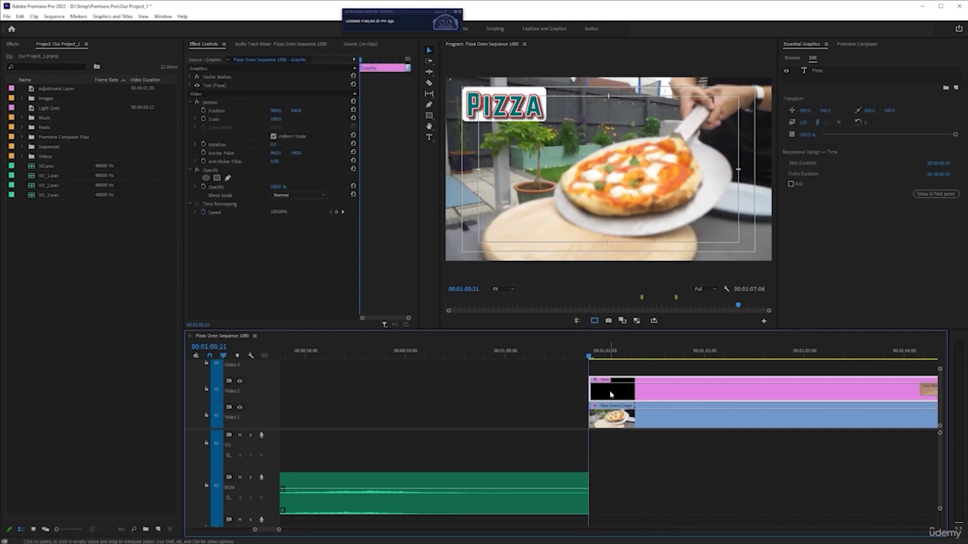
pyautogui.press('space')
pyautogui.click(572, 349)
pyautogui.press('space')
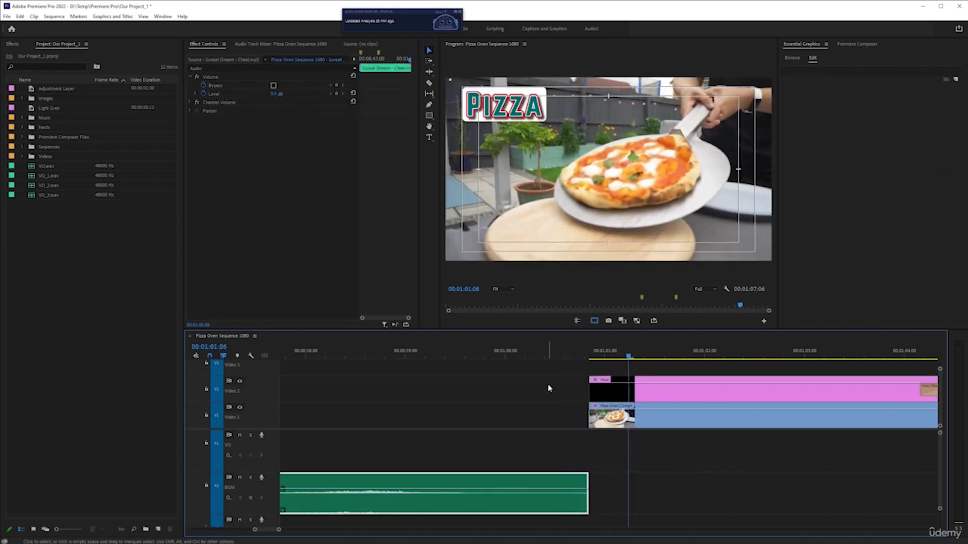
pyautogui.press('space')
pyautogui.click(592, 349)
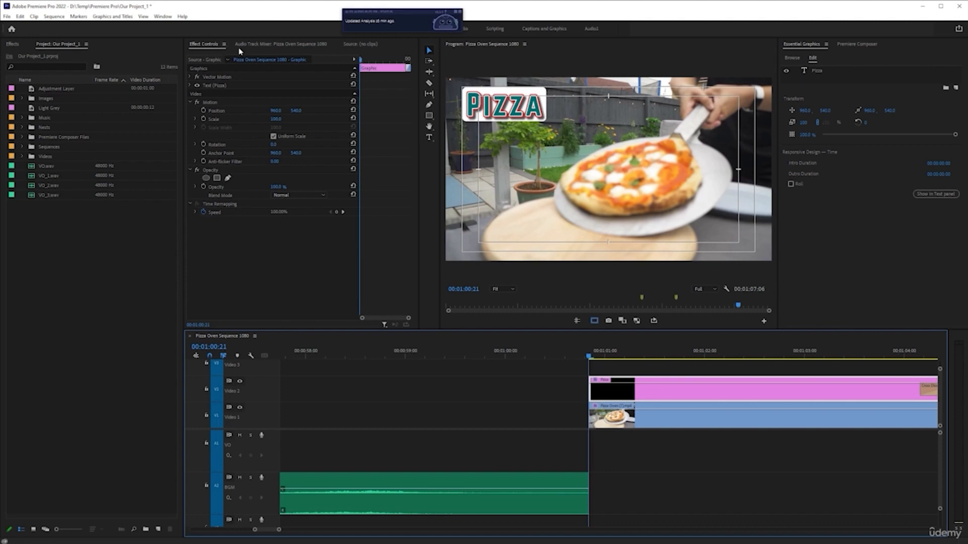
# Turn on keyframing for the Pizza graphic's Motion Position at the clip's start, 00:01:00:21
pyautogui.click(272, 44)
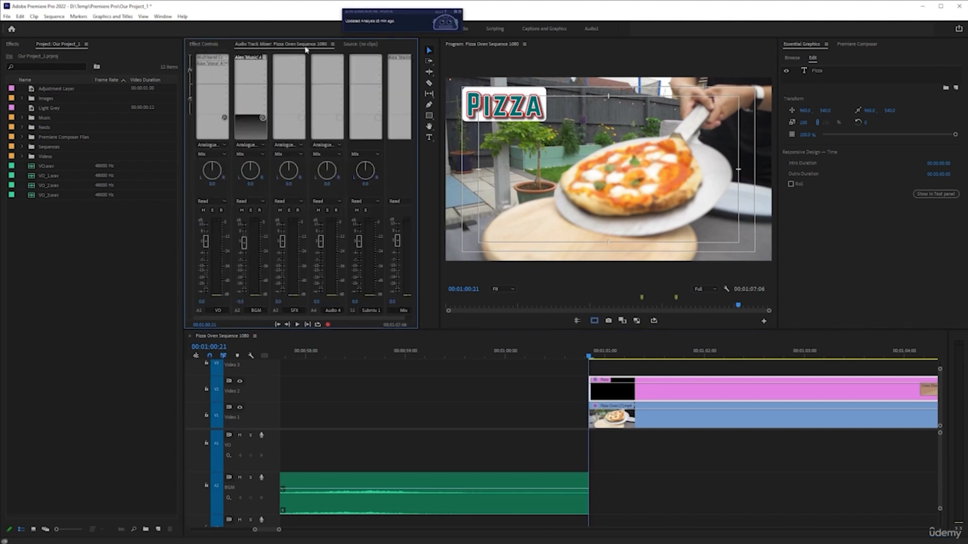
pyautogui.click(606, 366)
pyautogui.click(210, 46)
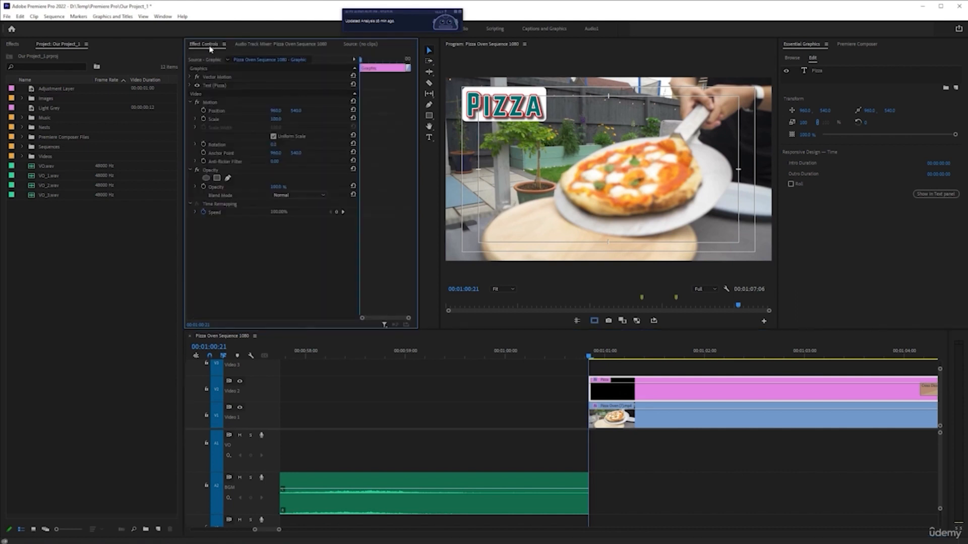
pyautogui.click(203, 111)
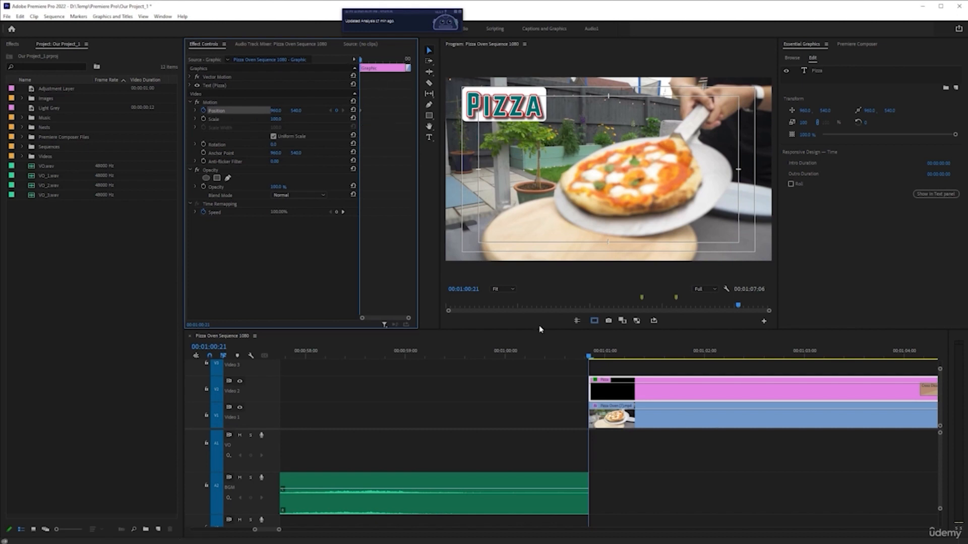
# Add a second Position keyframe to the Pizza graphic at 00:01:01:08
pyautogui.click(642, 398)
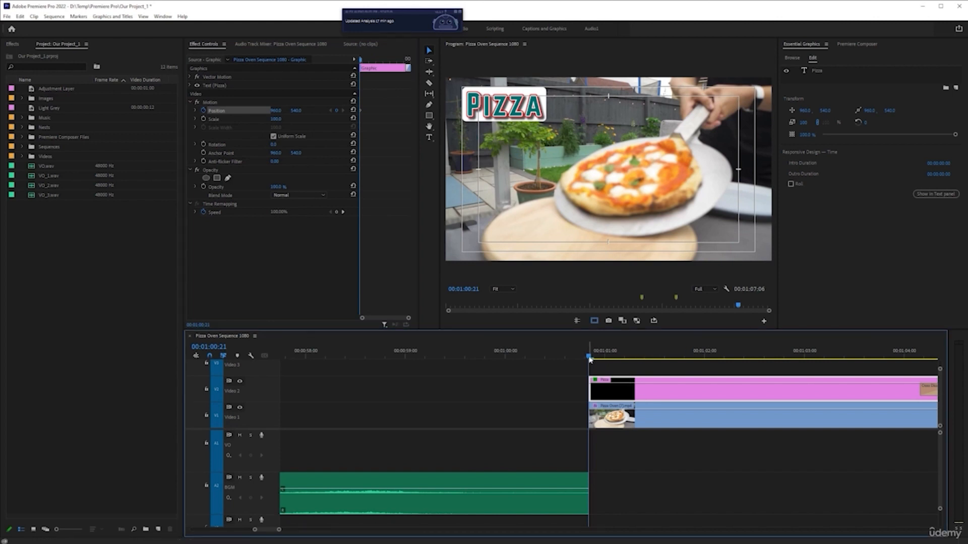
pyautogui.moveTo(586, 357); pyautogui.dragTo(636, 361)
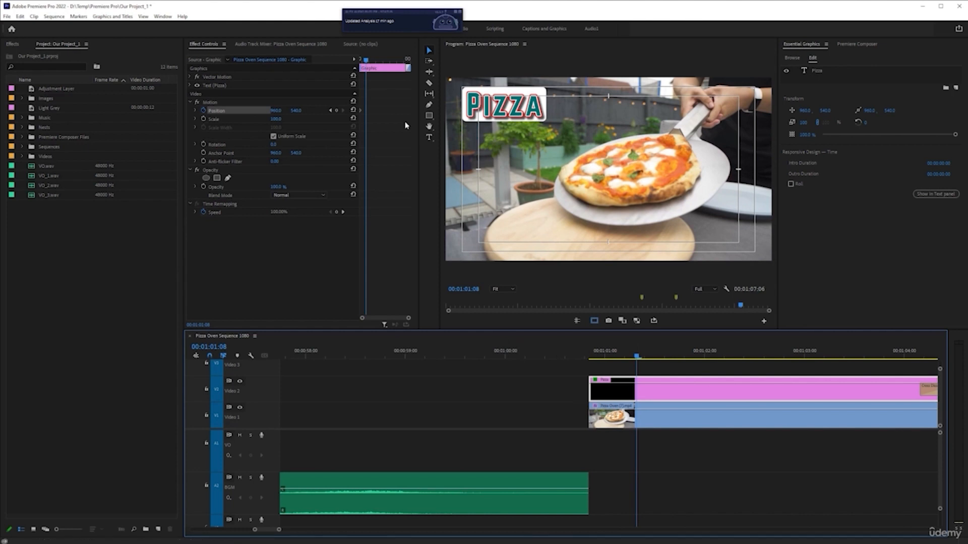
pyautogui.click(336, 112)
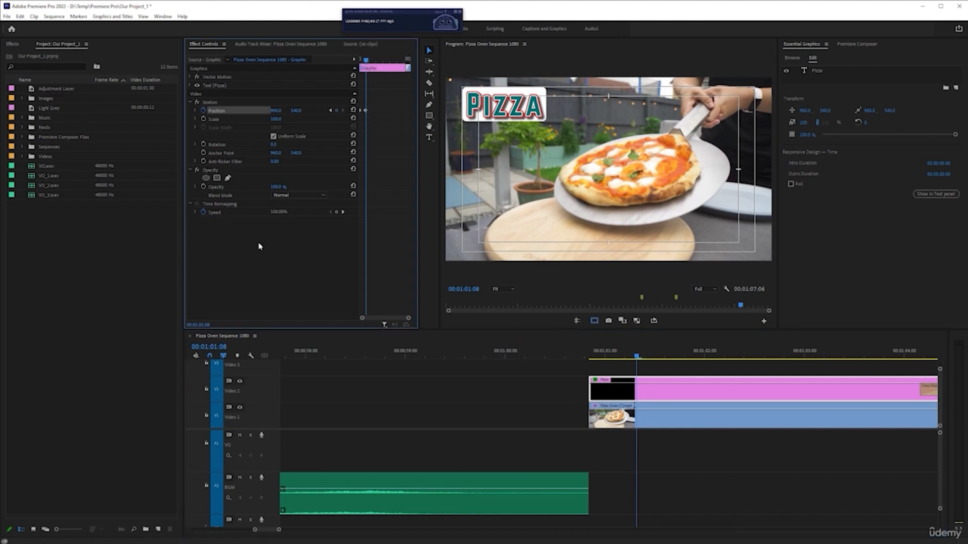
# At the first Position keyframe, move the Pizza text horizontally out past the frame's left edge, and play back the clip
pyautogui.click(330, 111)
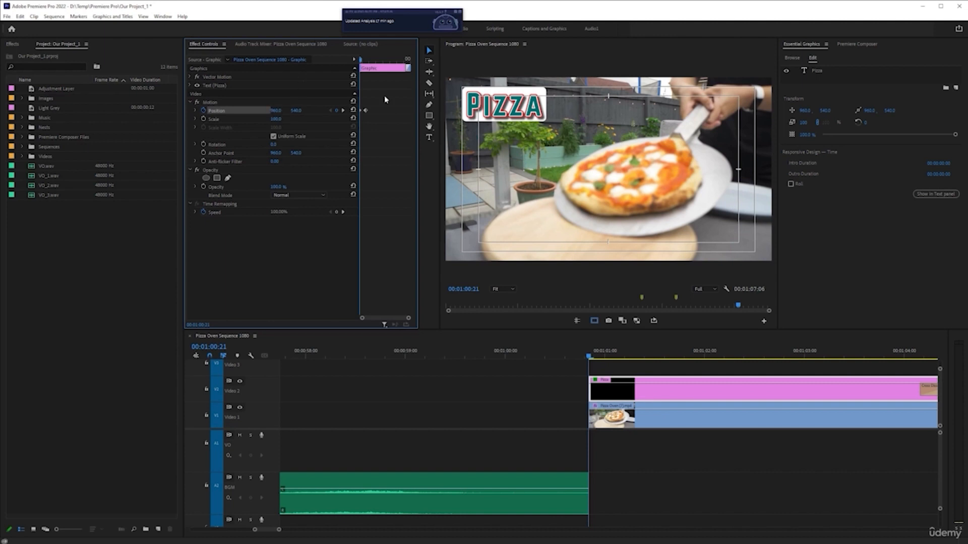
pyautogui.click(503, 110)
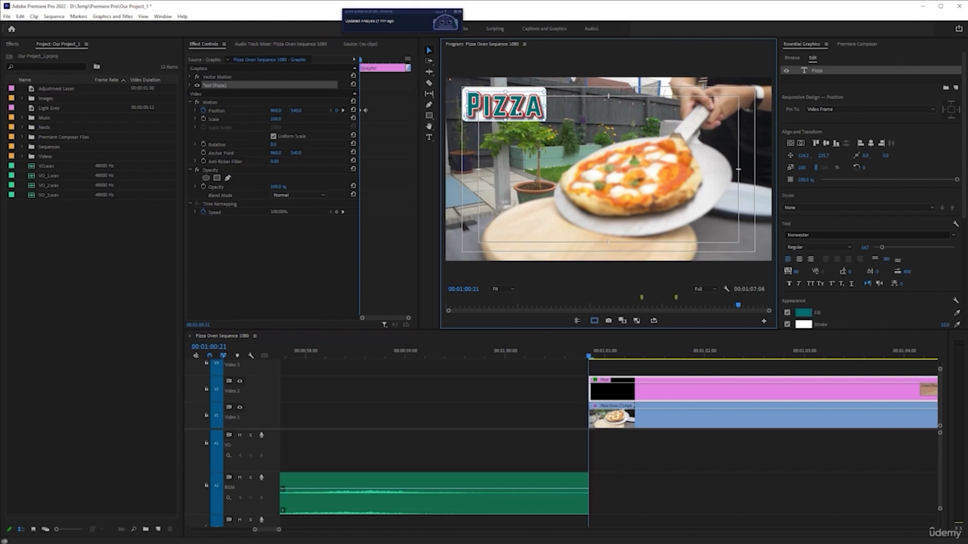
pyautogui.moveTo(515, 107); pyautogui.dragTo(420, 107)
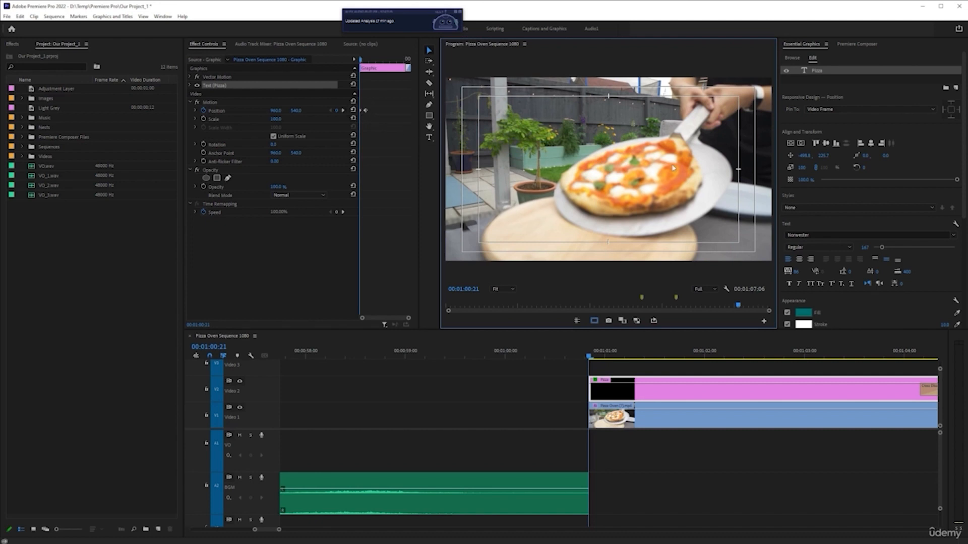
pyautogui.click(653, 394)
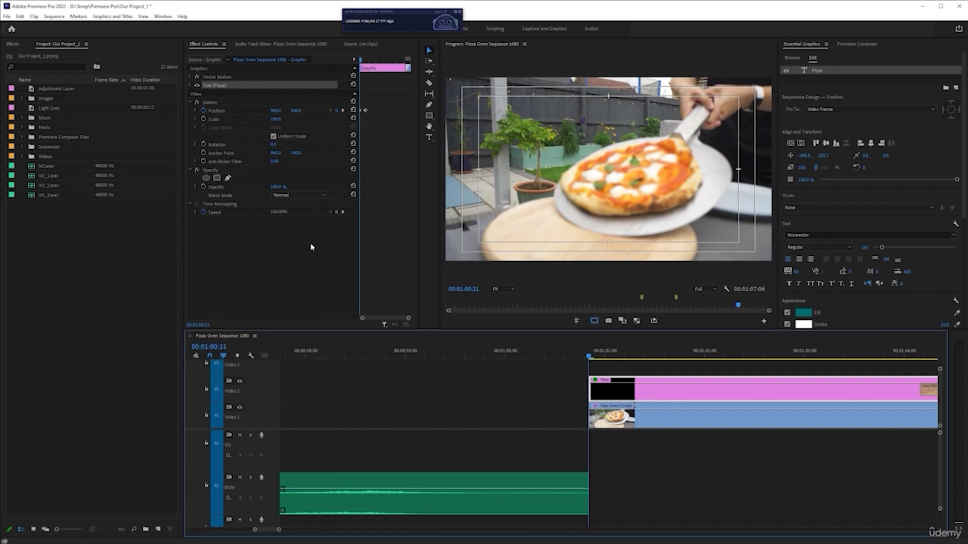
pyautogui.press('space')
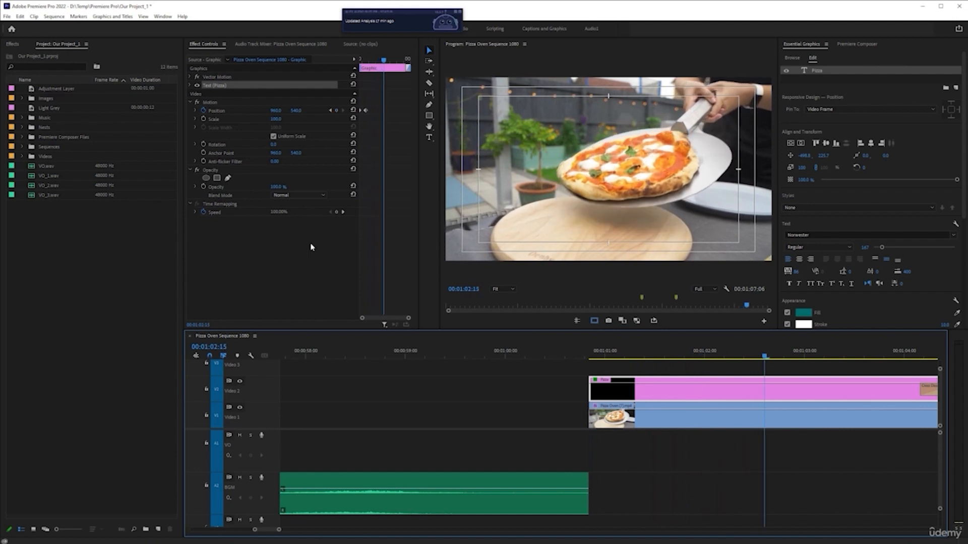
# Undo the text's sideways move, set the graphic's horizontal Motion Position at the first keyframe to 356, and play back the clip
pyautogui.press('space')
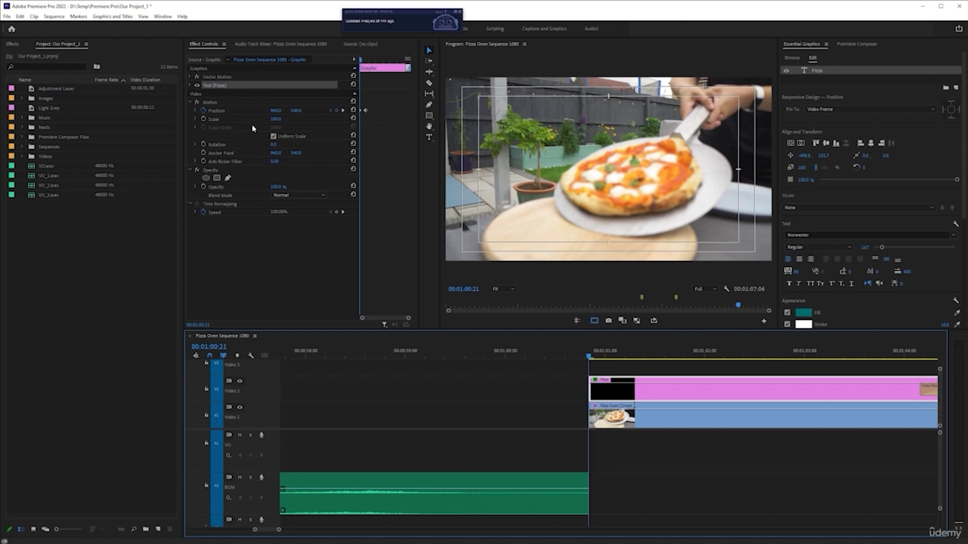
pyautogui.hotkey('ctrl', 'z')
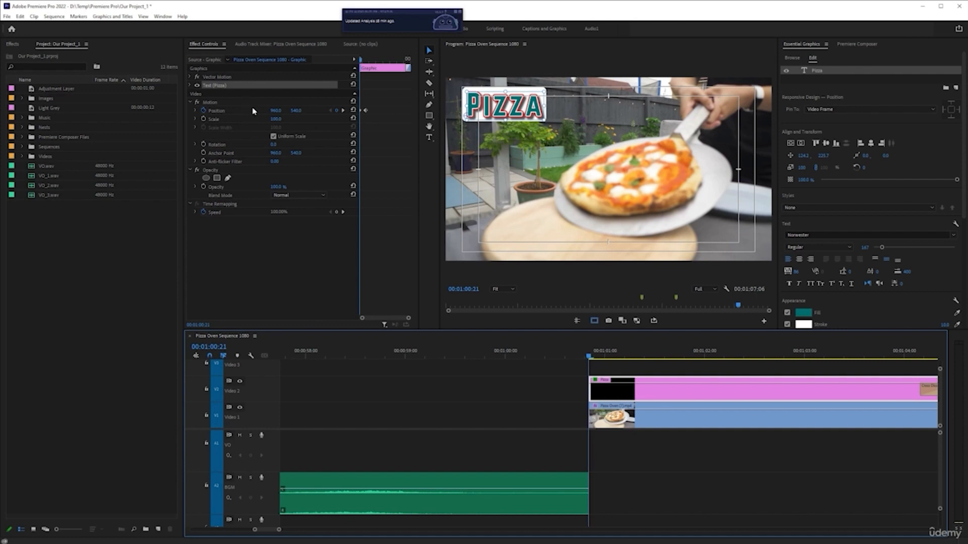
pyautogui.moveTo(277, 111); pyautogui.dragTo(44, 118)
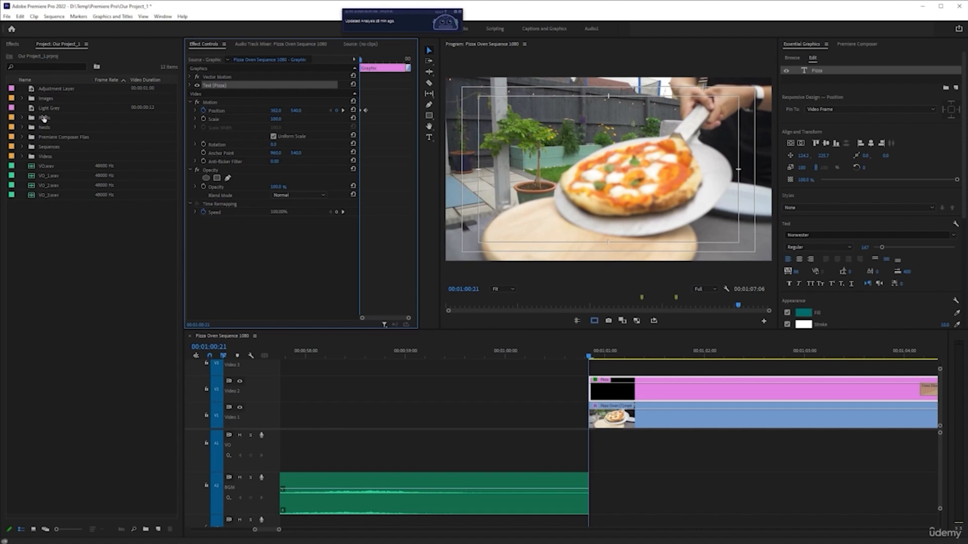
pyautogui.click(613, 398)
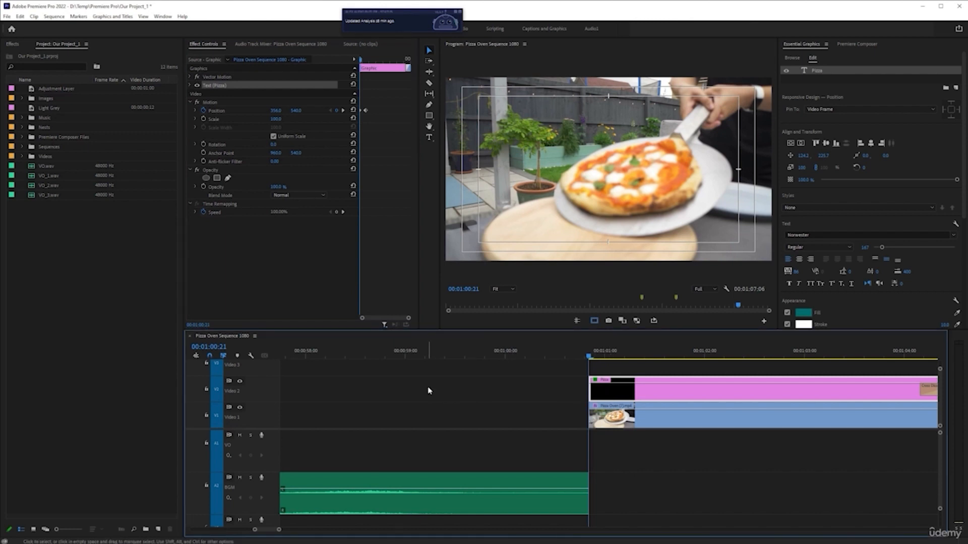
pyautogui.press('space')
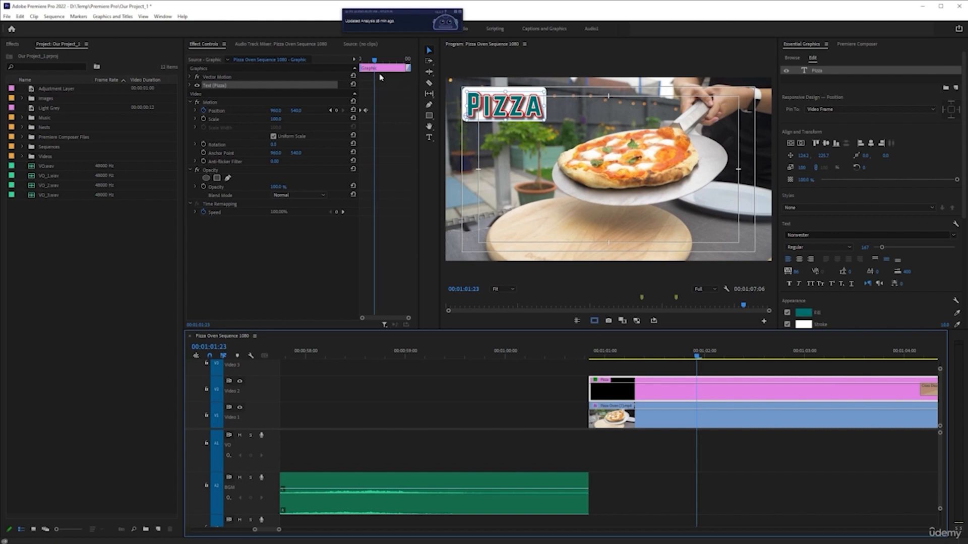
# Move the Pizza graphic's second Position keyframe to 00:01:02:00 and play back the slide-in from the clip's start
pyautogui.moveTo(375, 62); pyautogui.dragTo(378, 76)
pyautogui.moveTo(365, 111); pyautogui.dragTo(377, 111)
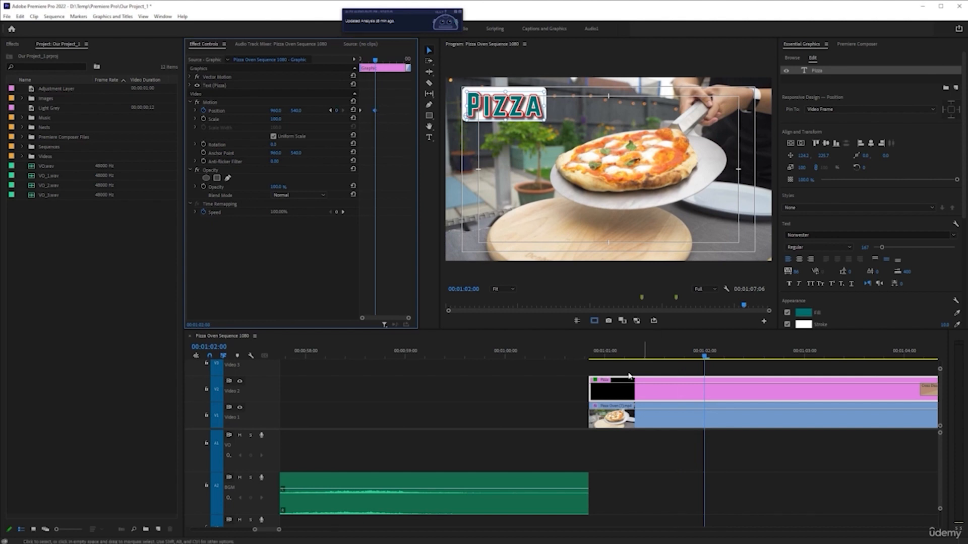
pyautogui.click(588, 356)
pyautogui.press('space')
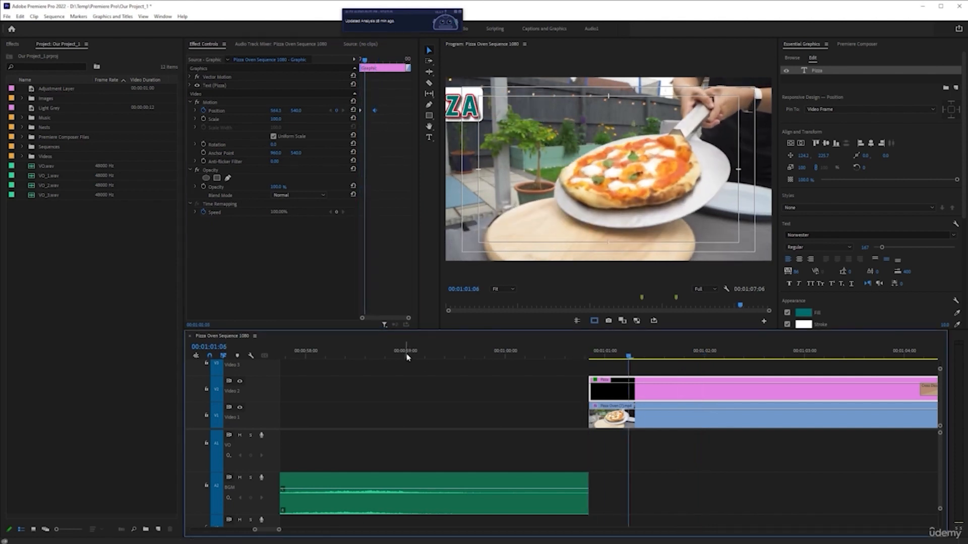
pyautogui.press('space')
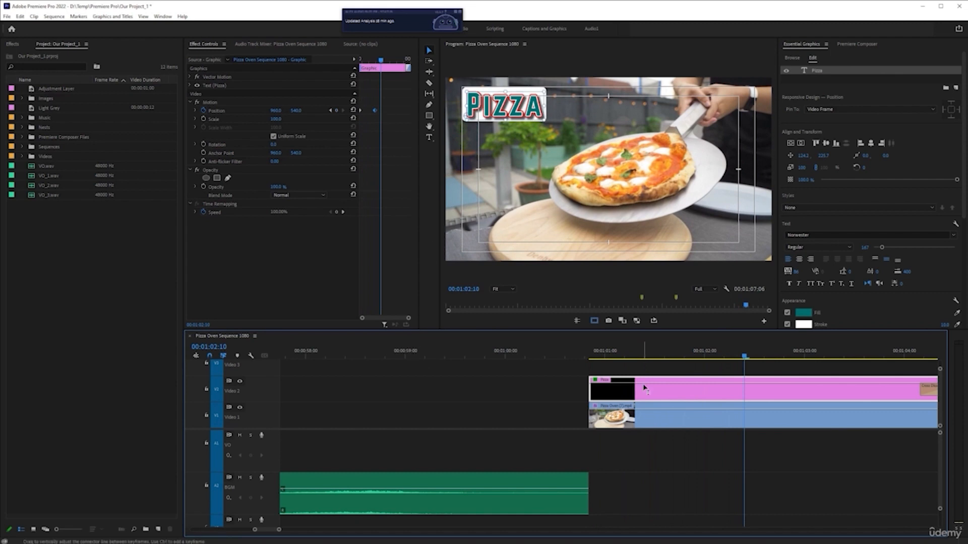
# Move the second Position keyframe to 00:01:01:11, 15 frames after the clip's start, and play back the slide-in
pyautogui.click(590, 357)
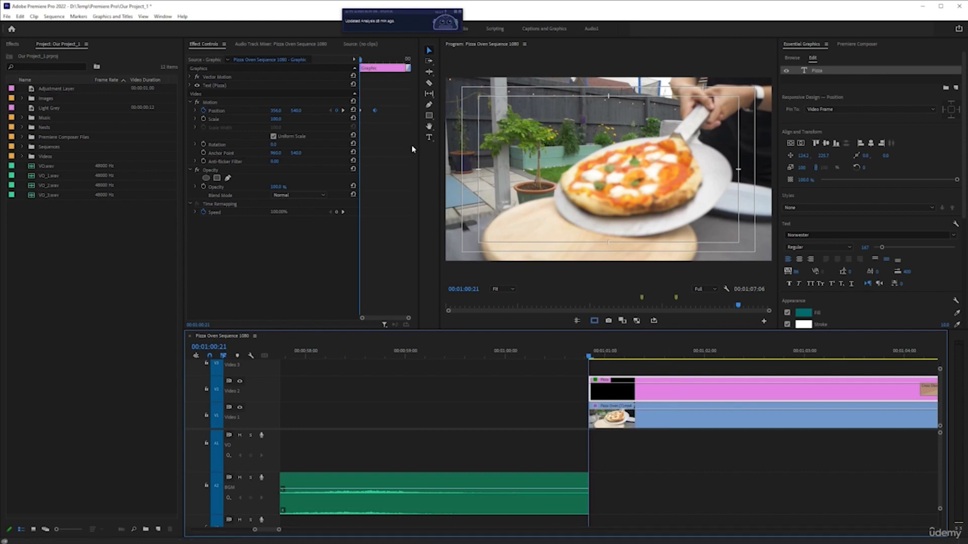
pyautogui.press('shift')
pyautogui.hotkey('shift', 'Right')
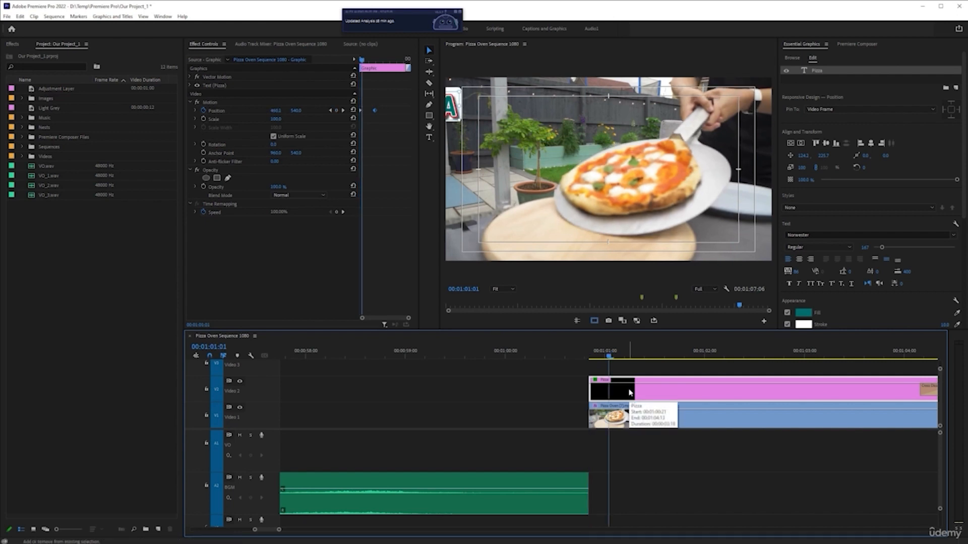
pyautogui.hotkey('shift', 'Right')
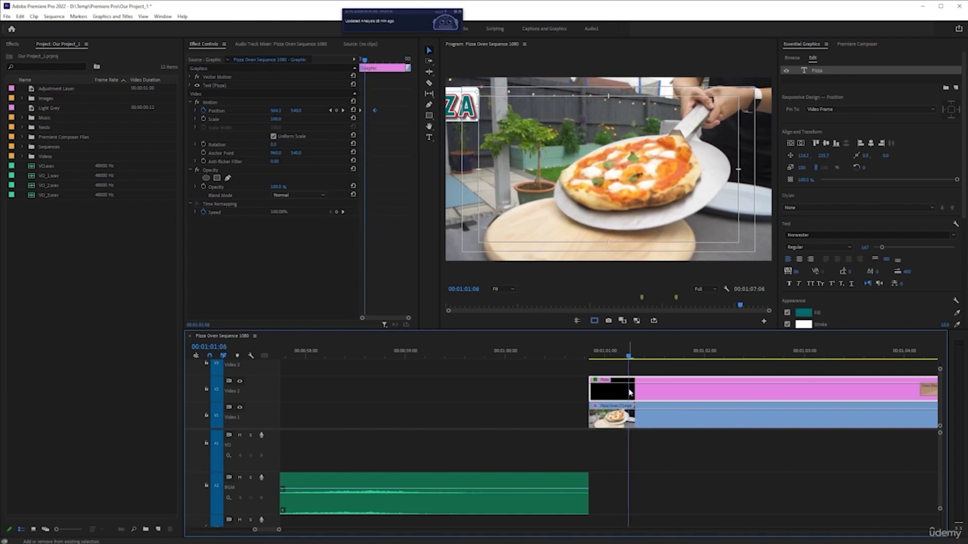
pyautogui.hotkey('shift', 'Right')
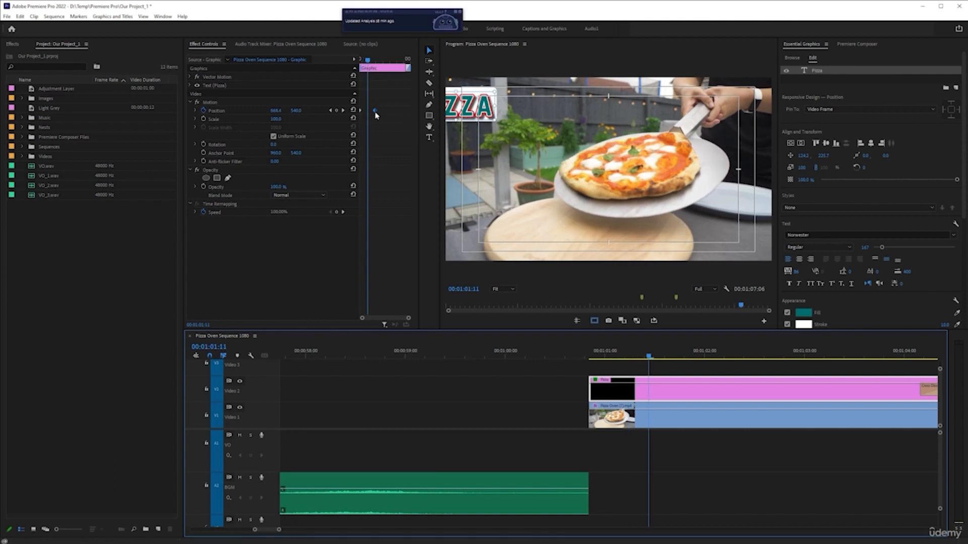
pyautogui.moveTo(375, 111); pyautogui.dragTo(368, 110)
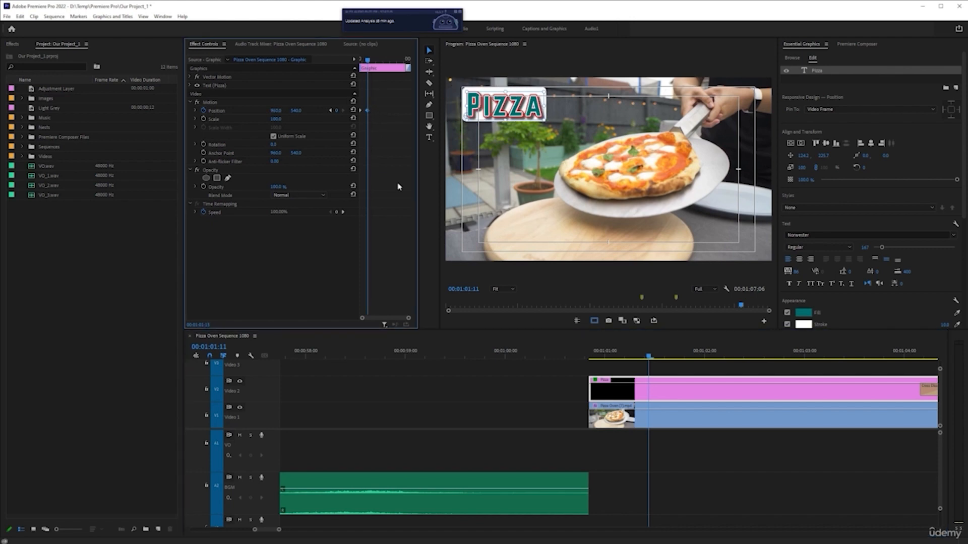
pyautogui.click(588, 355)
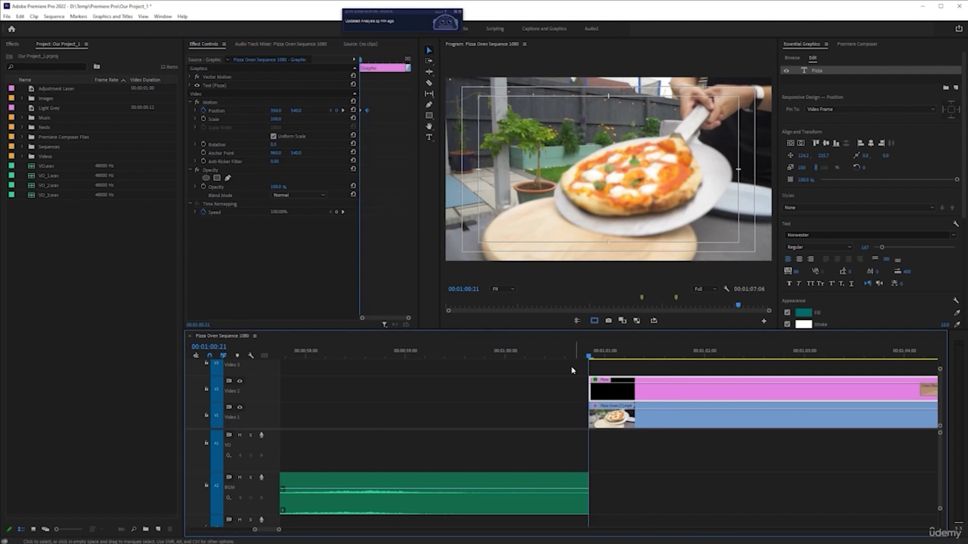
pyautogui.press('space')
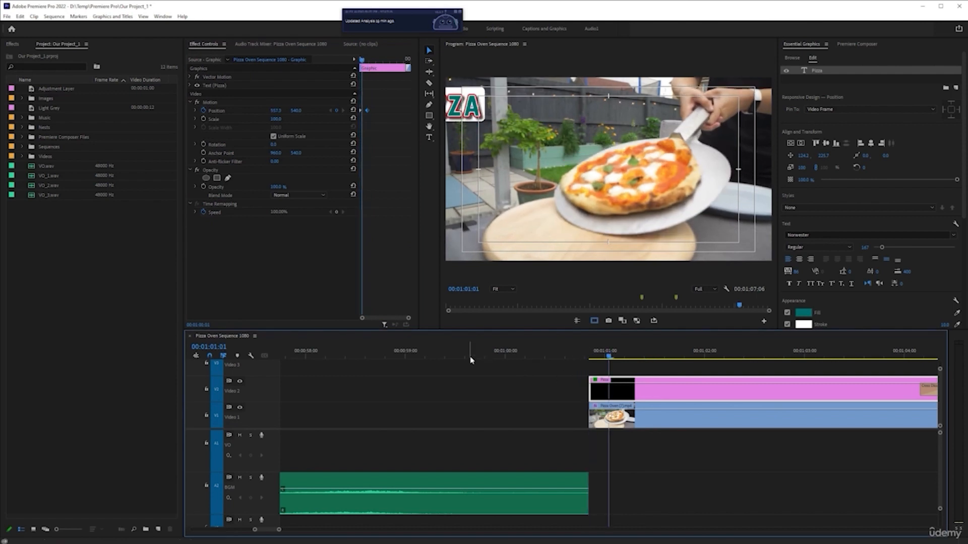
pyautogui.press('space')
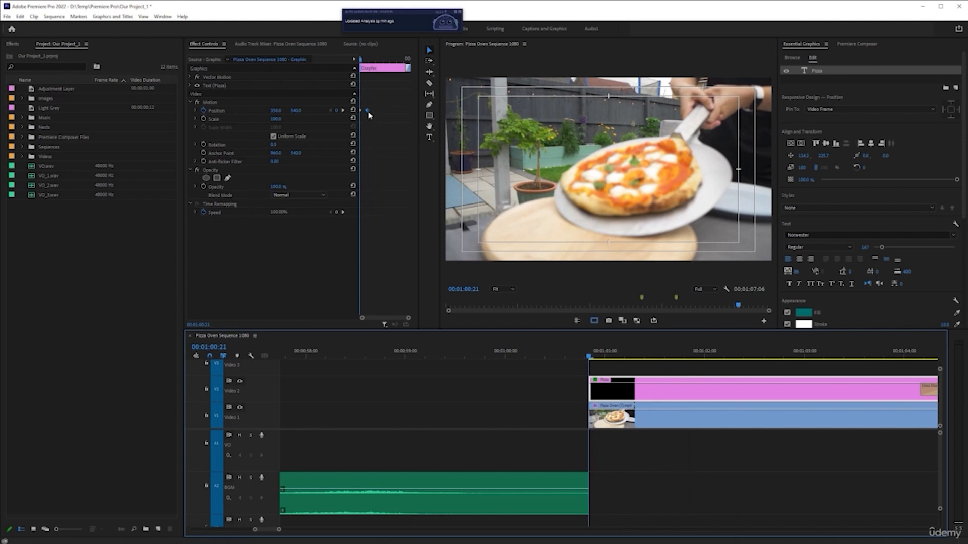
# Enlarge the effect settings view and apply Ease Out temporal interpolation to the first Position keyframe
pyautogui.press('`')
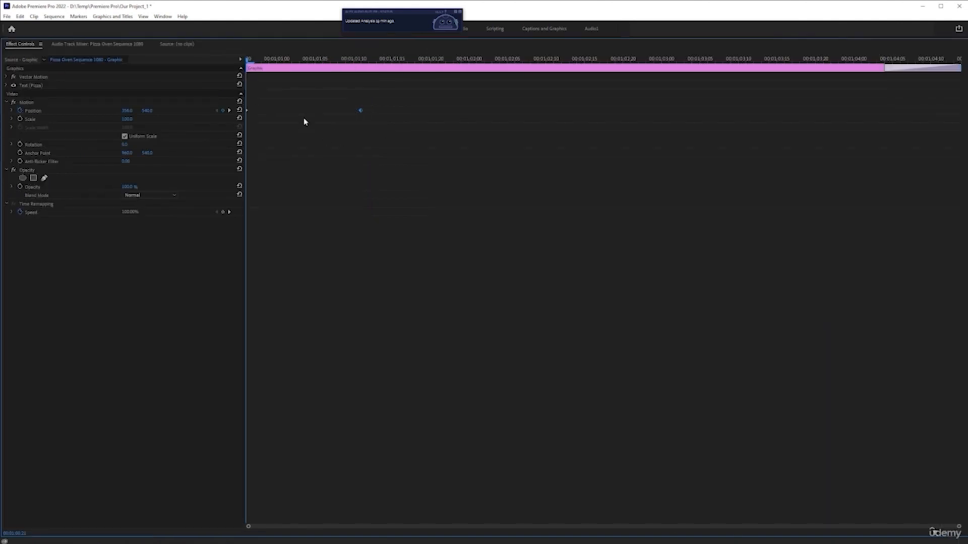
pyautogui.rightClick(247, 112)
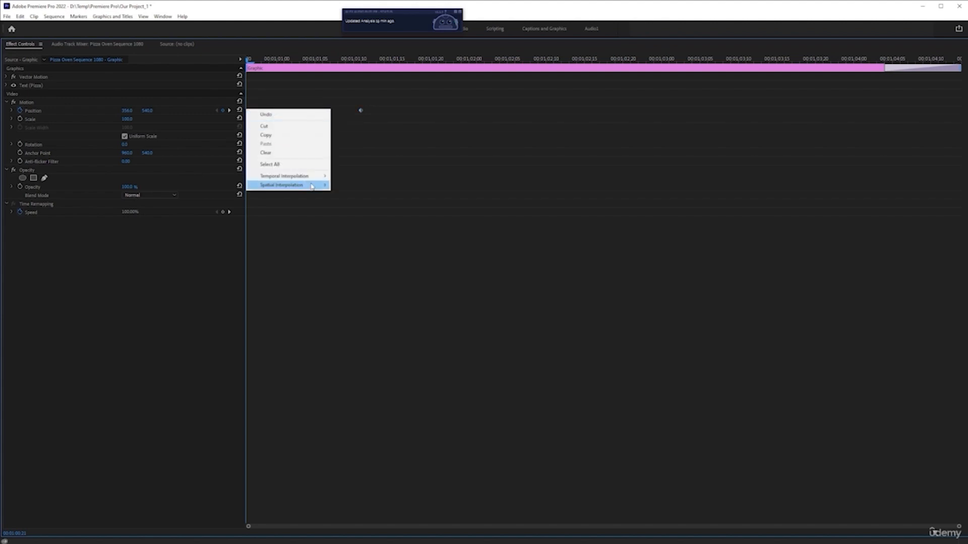
pyautogui.moveTo(323, 186)
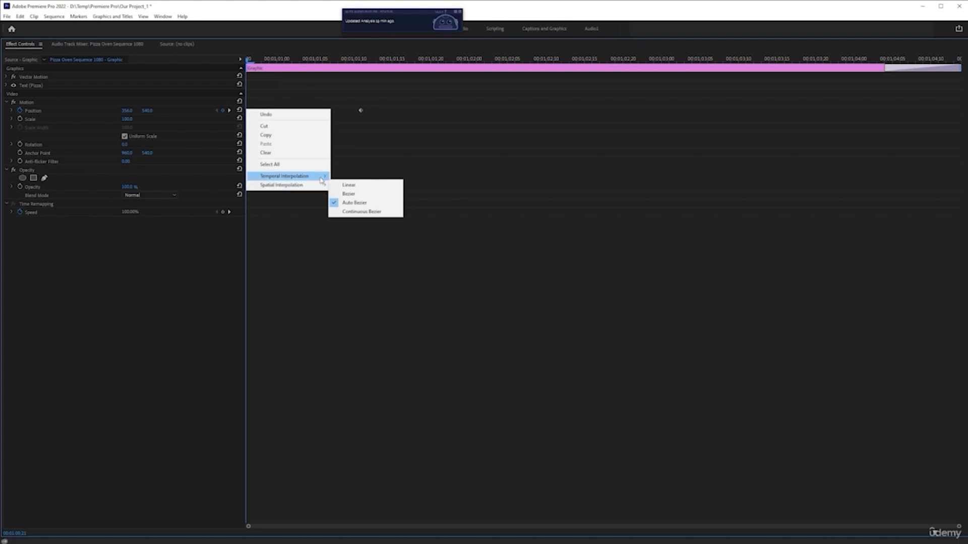
pyautogui.click(383, 232)
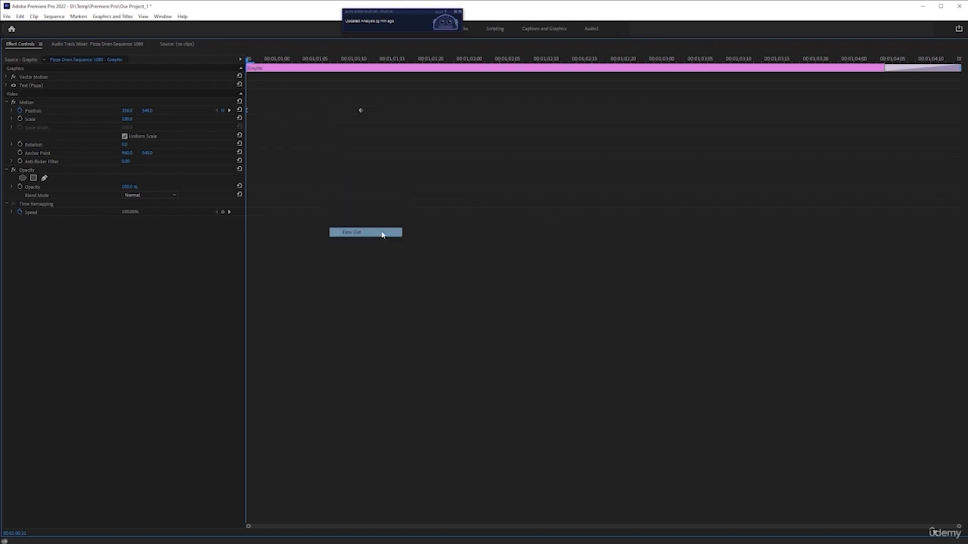
# Apply Ease In temporal interpolation to the second Position keyframe and restore the normal workspace layout
pyautogui.rightClick(361, 112)
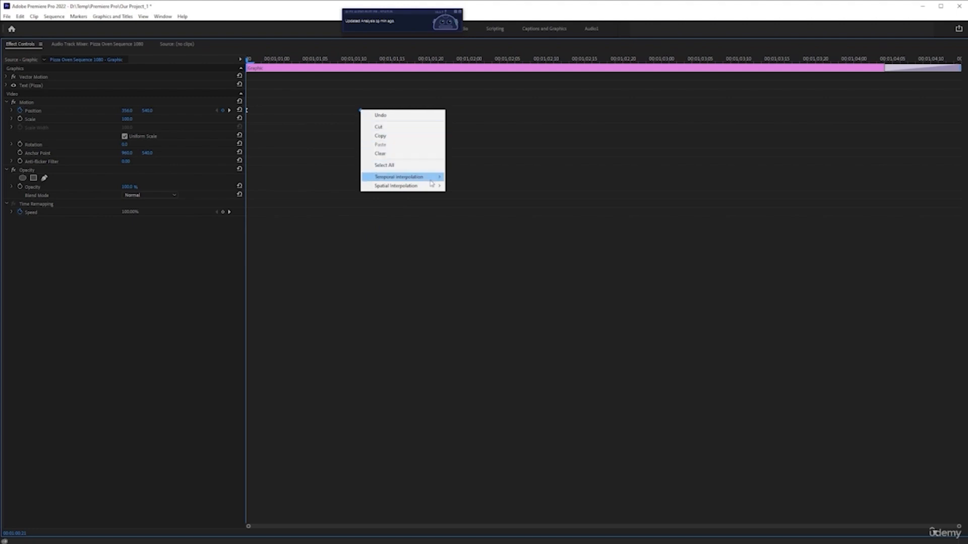
pyautogui.moveTo(432, 178)
pyautogui.click(488, 225)
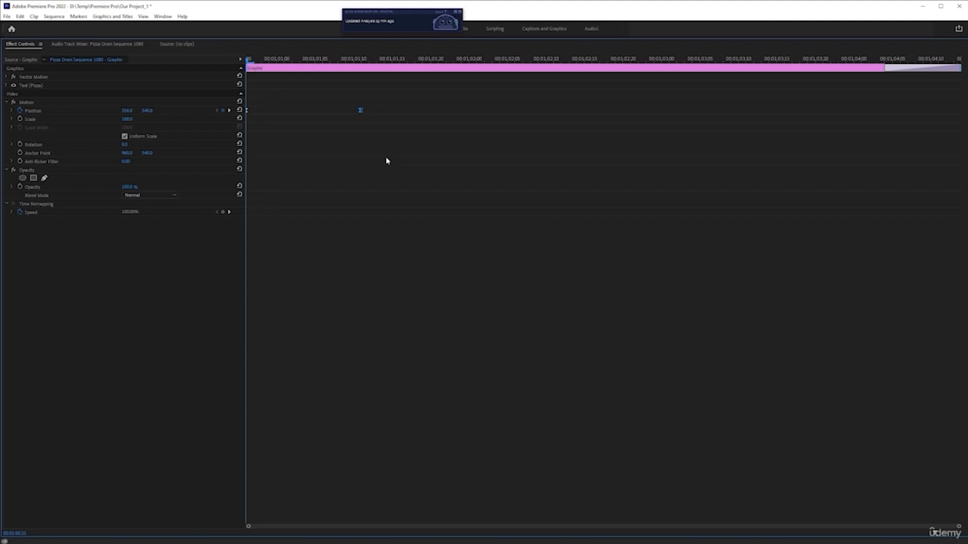
pyautogui.press('`')
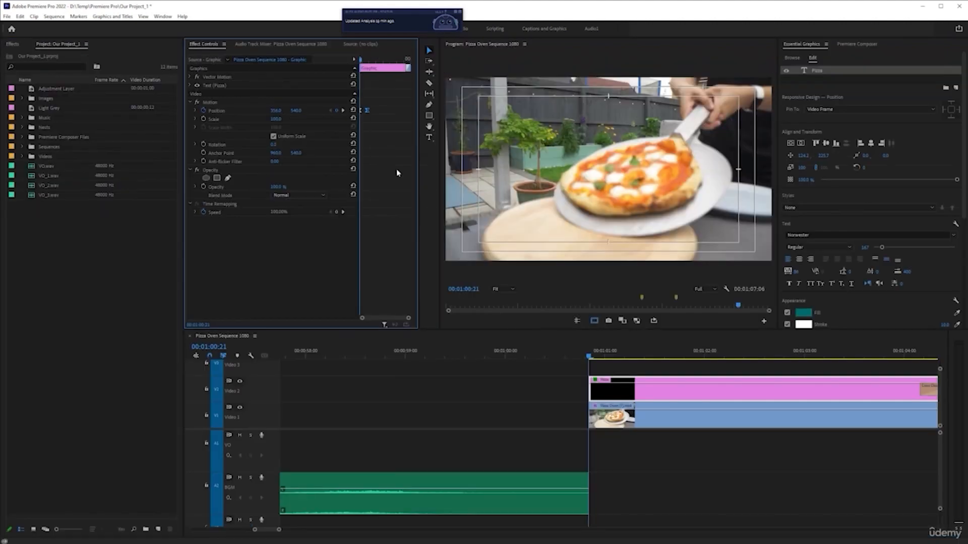
# Play back the eased Pizza slide-in several times from the clip's start
pyautogui.press('space')
pyautogui.press('space')
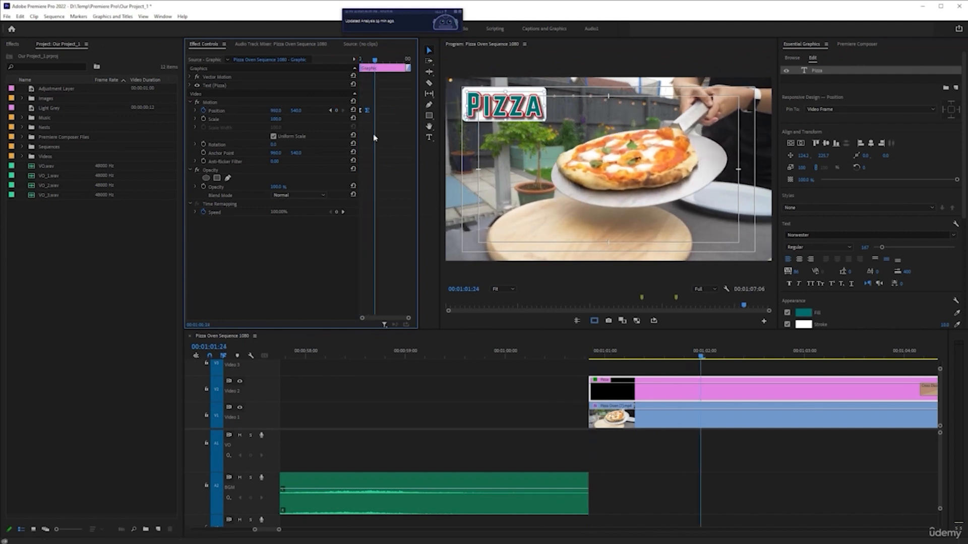
pyautogui.click(589, 357)
pyautogui.press('space')
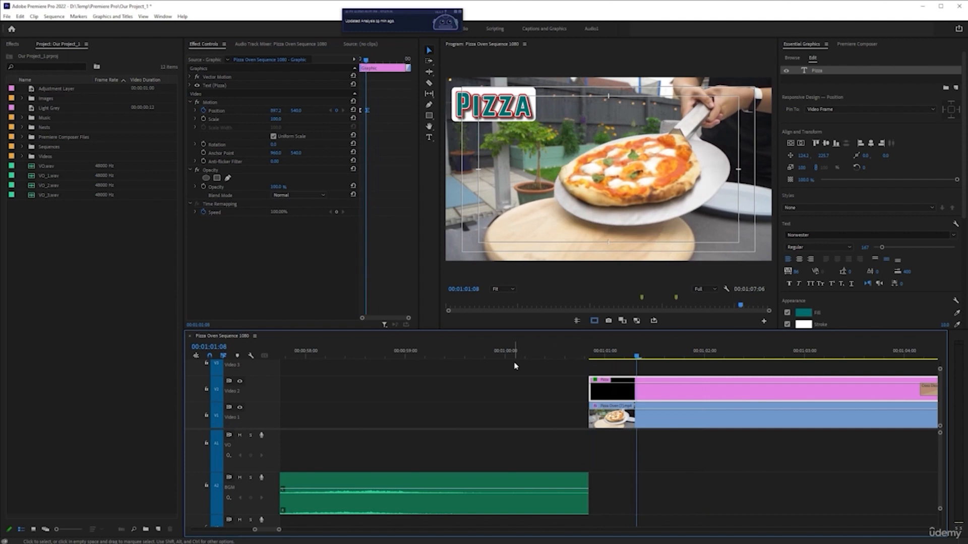
pyautogui.click(589, 355)
pyautogui.press('space')
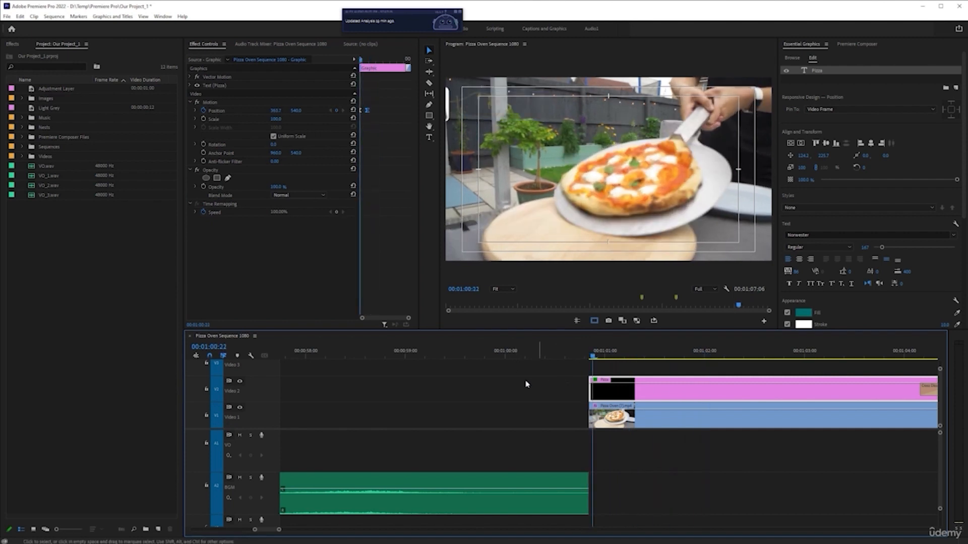
pyautogui.click(590, 356)
pyautogui.press('space')
pyautogui.press('space')
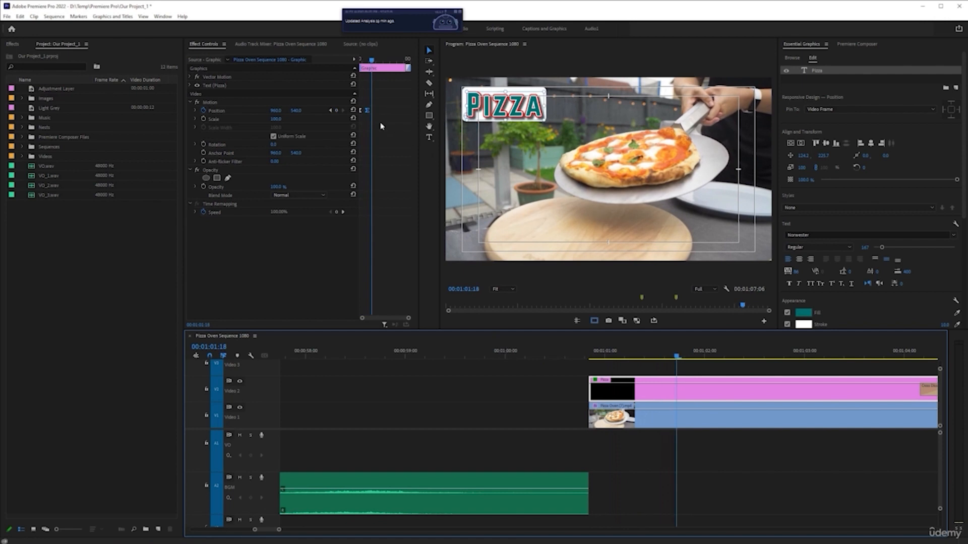
# Move the second Position keyframe to 00:01:01:18 and play back the Pizza slide-in from the clip's start
pyautogui.click(368, 114)
pyautogui.moveTo(369, 114); pyautogui.dragTo(372, 114)
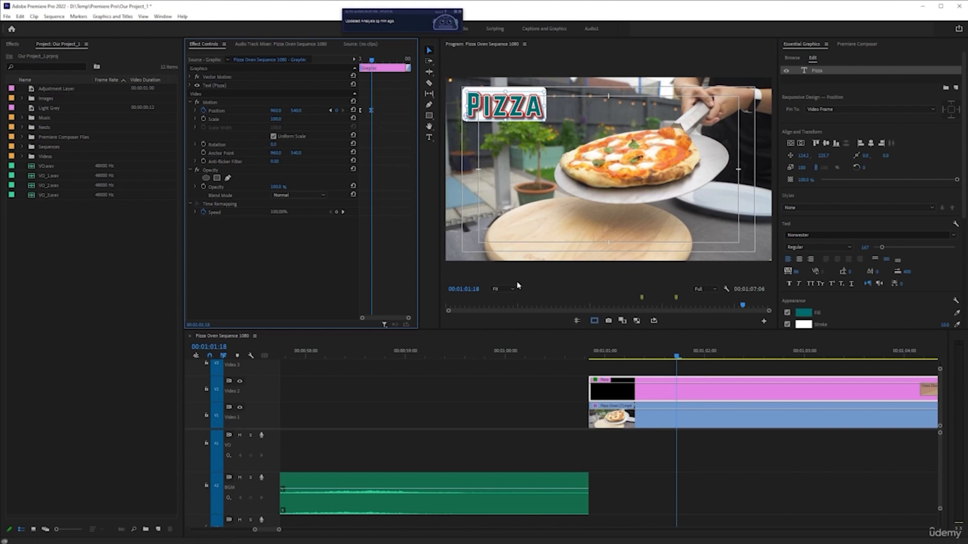
pyautogui.click(589, 353)
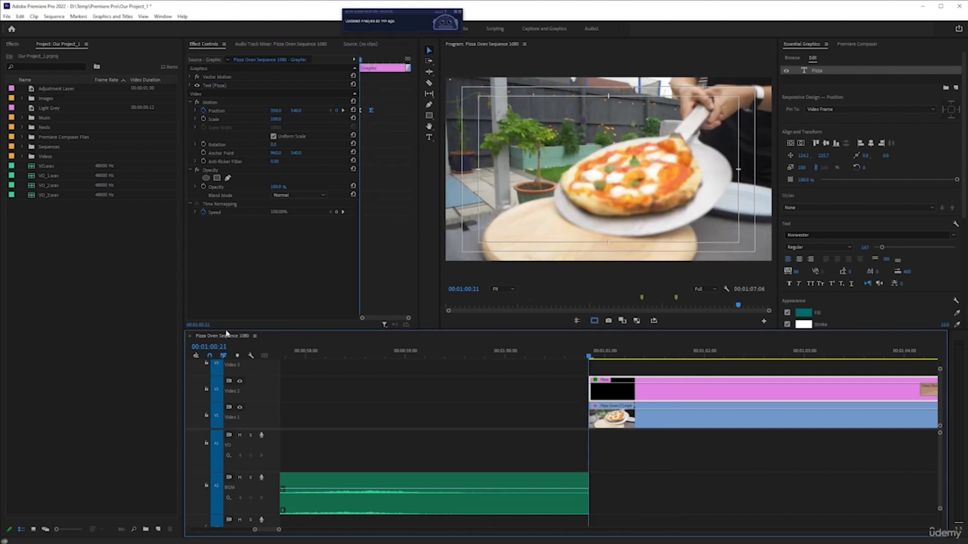
pyautogui.press('space')
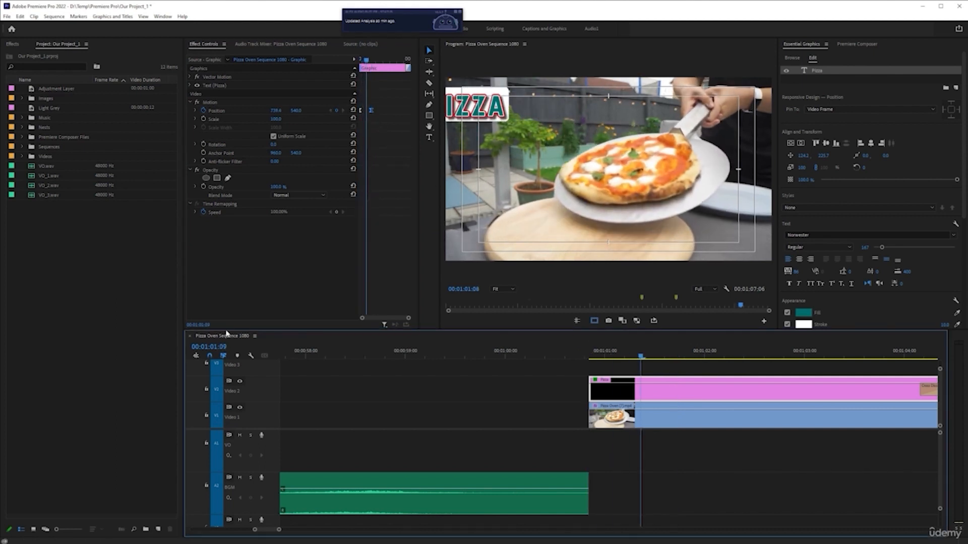
pyautogui.click(589, 354)
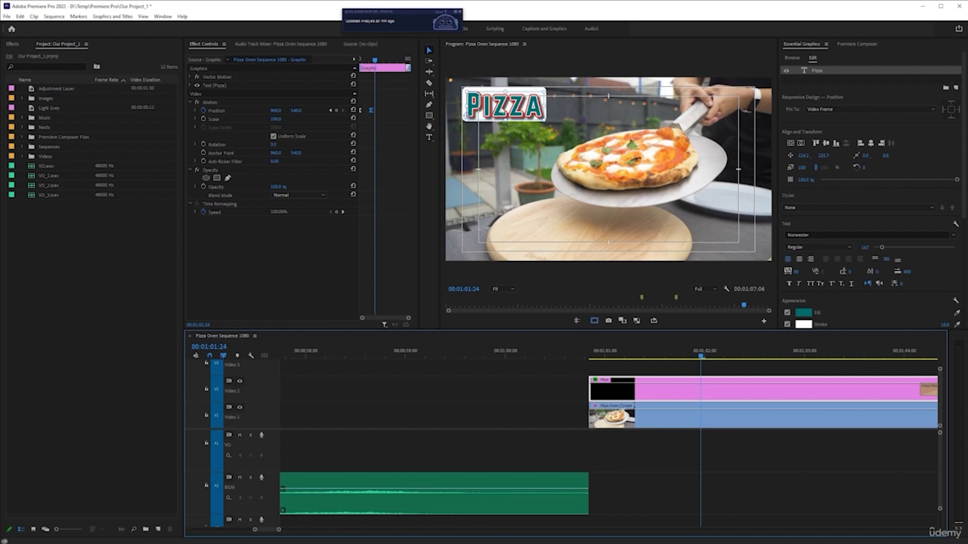
# Duplicate the Pizza graphic clip onto the Video 3 track directly above the original, play it back, and save the project
pyautogui.scroll(-4, 557, 407)
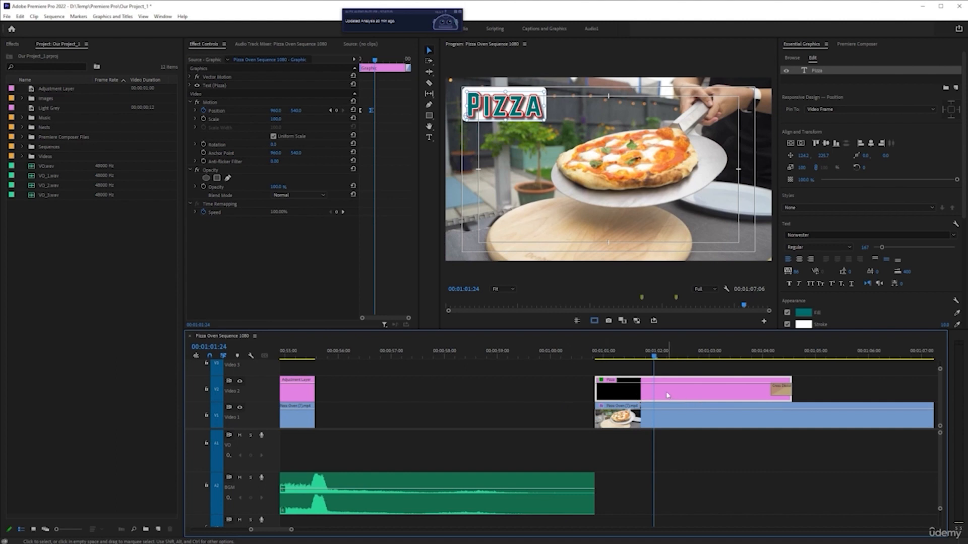
pyautogui.moveTo(647, 398); pyautogui.dragTo(648, 369)
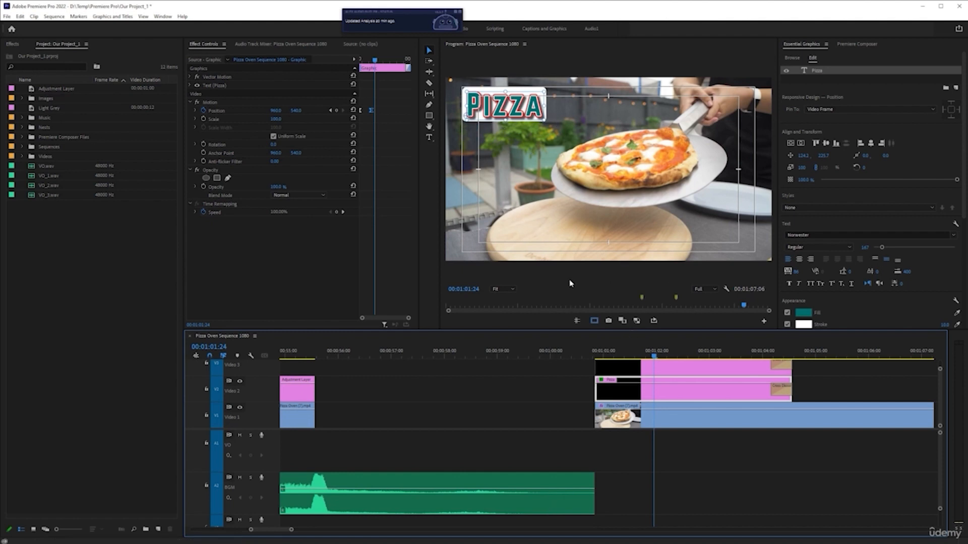
pyautogui.click(596, 352)
pyautogui.press('space')
pyautogui.press('space')
pyautogui.hotkey('ctrl', 's')
# At the second Position keyframe of the Video 2 Pizza graphic, set the vertical position to 746
pyautogui.click(330, 110)
pyautogui.moveTo(297, 111); pyautogui.dragTo(384, 117)
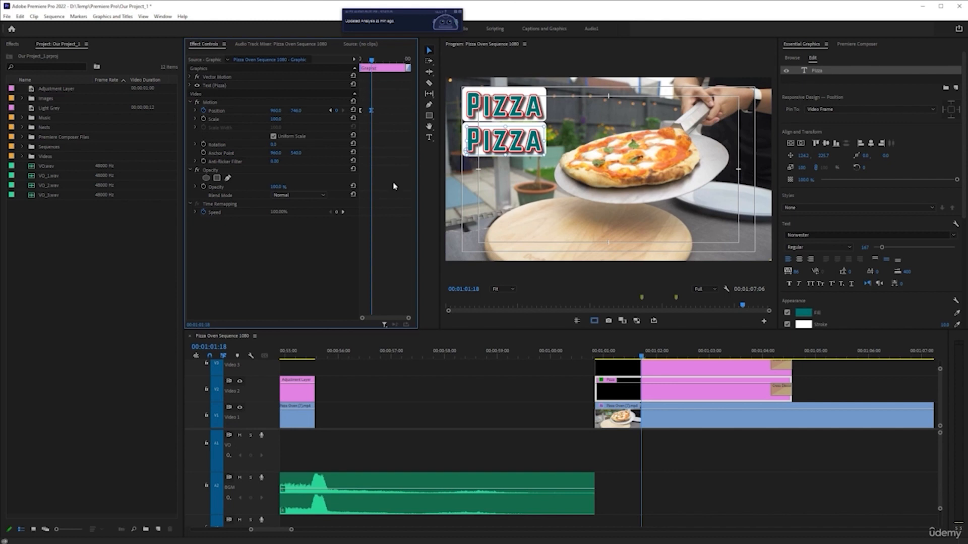
pyautogui.click(625, 388)
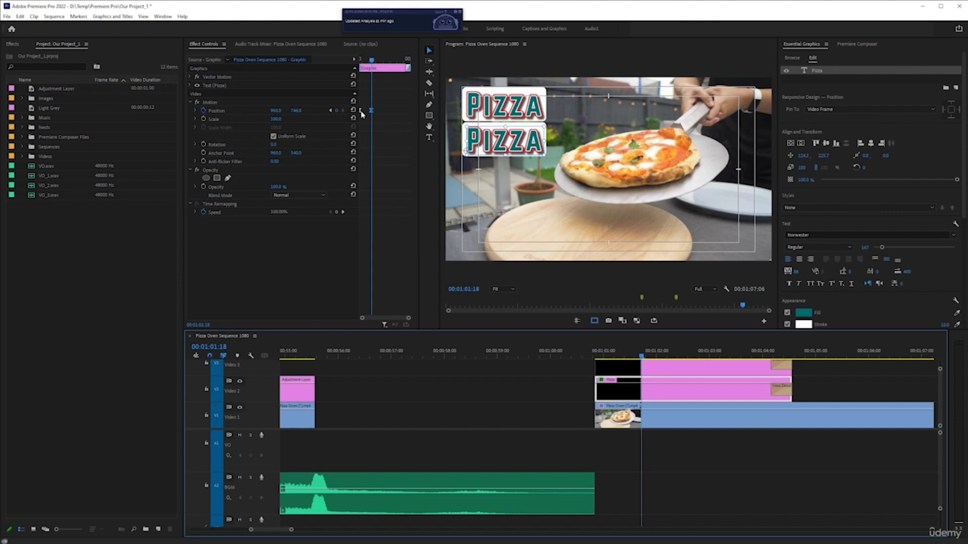
# Undo the Motion position change on the Video 2 Pizza graphic and set its text layer's vertical position to 431.7 instead
pyautogui.click(372, 61)
pyautogui.moveTo(373, 61)
pyautogui.mouseDown()
pyautogui.moveTo(360, 62)
pyautogui.moveTo(372, 62)
pyautogui.mouseUp()
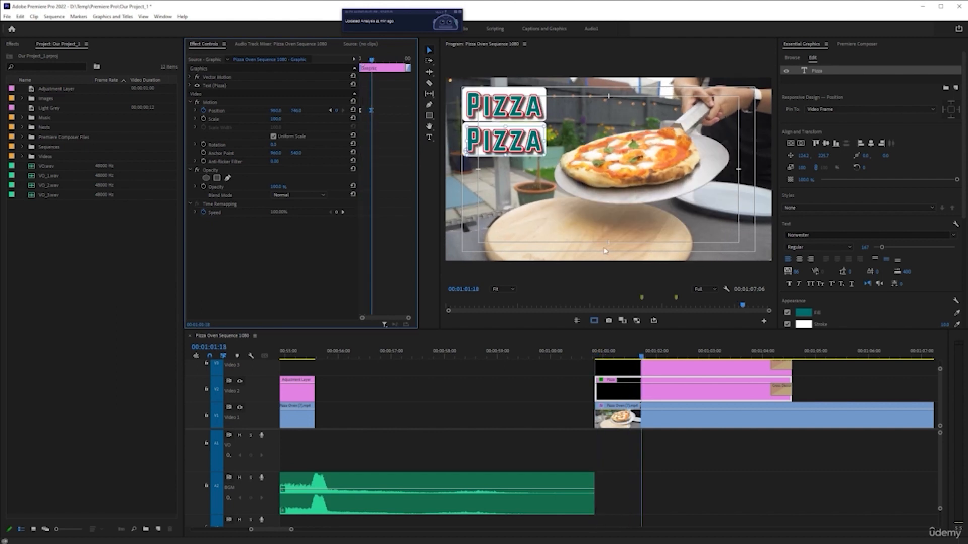
pyautogui.hotkey('ctrl', 'z')
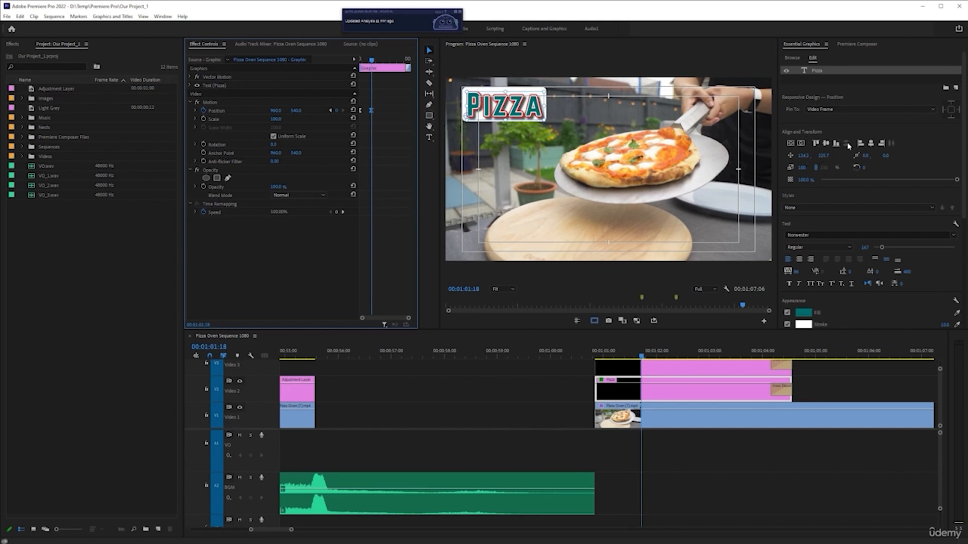
pyautogui.moveTo(824, 157); pyautogui.dragTo(902, 156)
pyautogui.moveTo(908, 156); pyautogui.dragTo(911, 156)
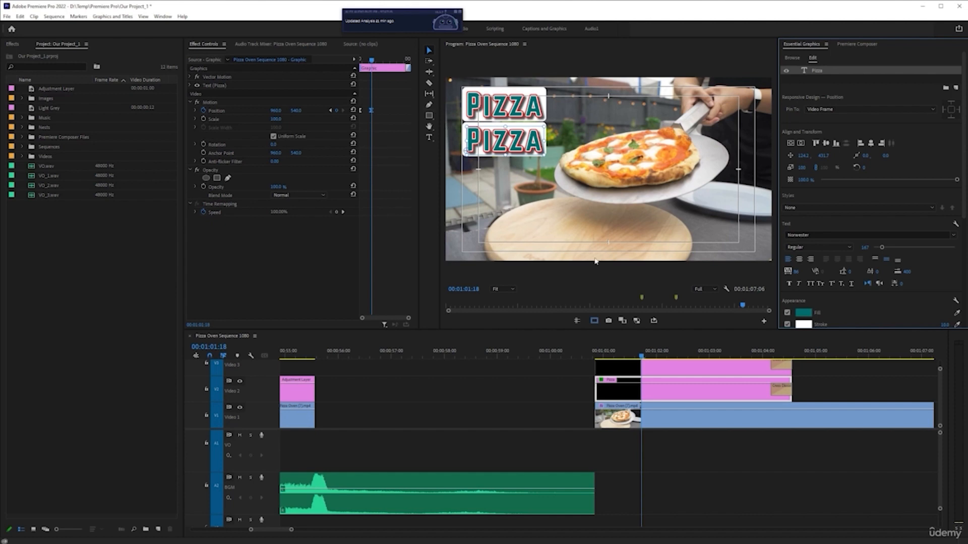
# At 00:01:01:15, replace the text of the lower Pizza title with Time
pyautogui.click(637, 357)
pyautogui.moveTo(637, 357)
pyautogui.mouseDown()
pyautogui.moveTo(619, 357)
pyautogui.moveTo(634, 357)
pyautogui.mouseUp()
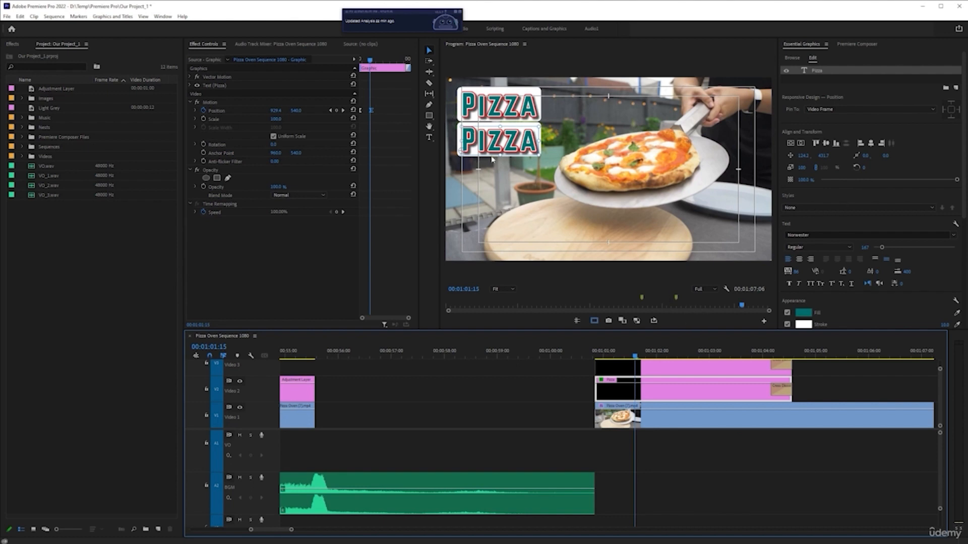
pyautogui.click(429, 138)
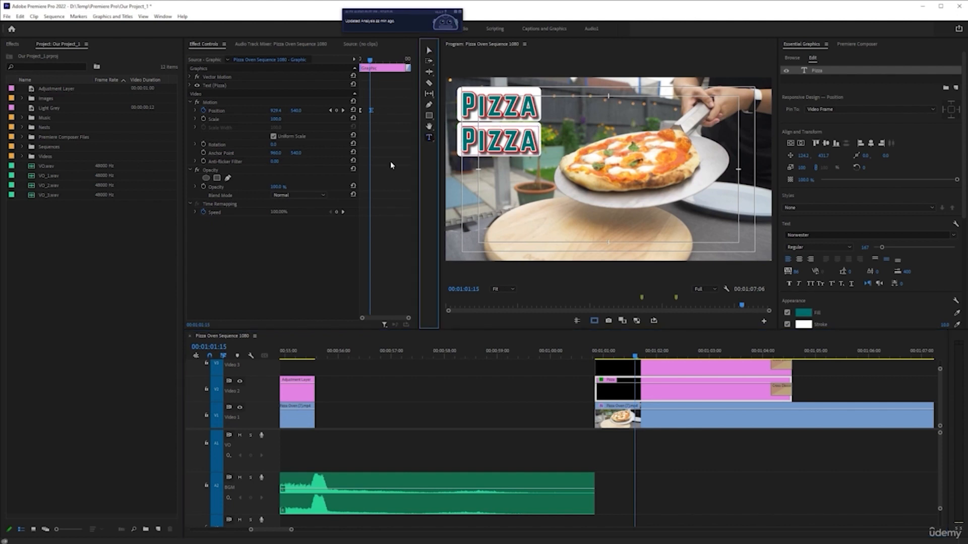
pyautogui.click(507, 166)
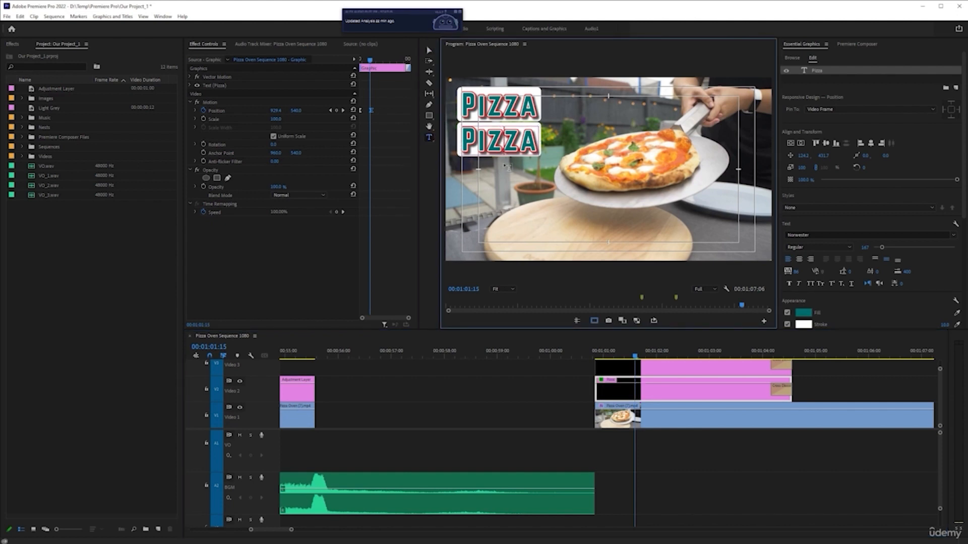
pyautogui.hotkey('ctrl', 'a')
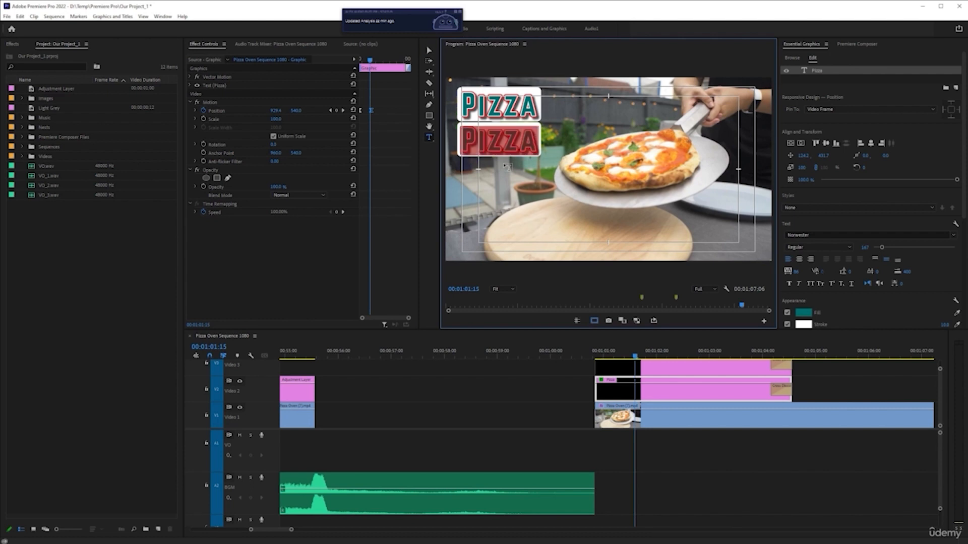
pyautogui.write('T')
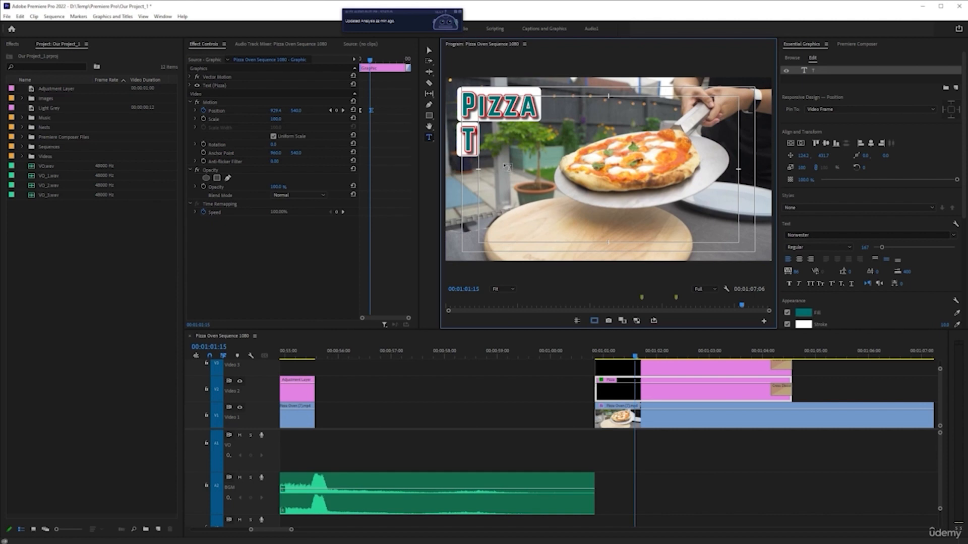
pyautogui.write('imwe')
pyautogui.press('BackSpace')
pyautogui.press('BackSpace')
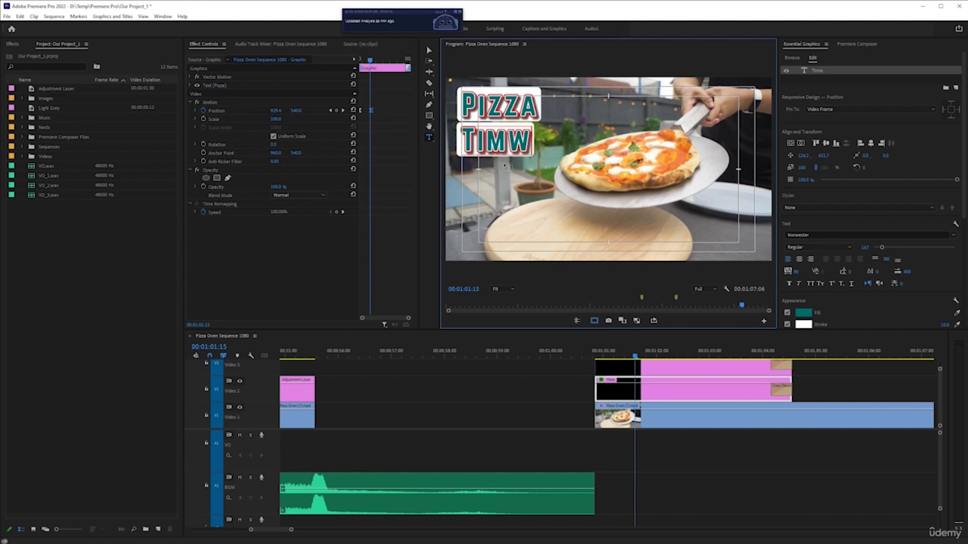
pyautogui.write('e')
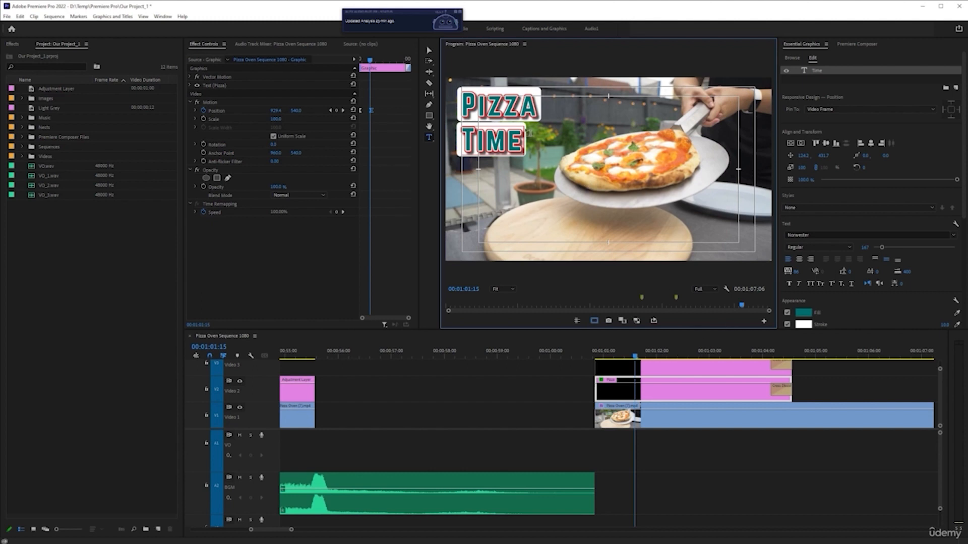
# Set the Time text layer's vertical position to 423.7, leaving its text left-aligned
pyautogui.click(799, 259)
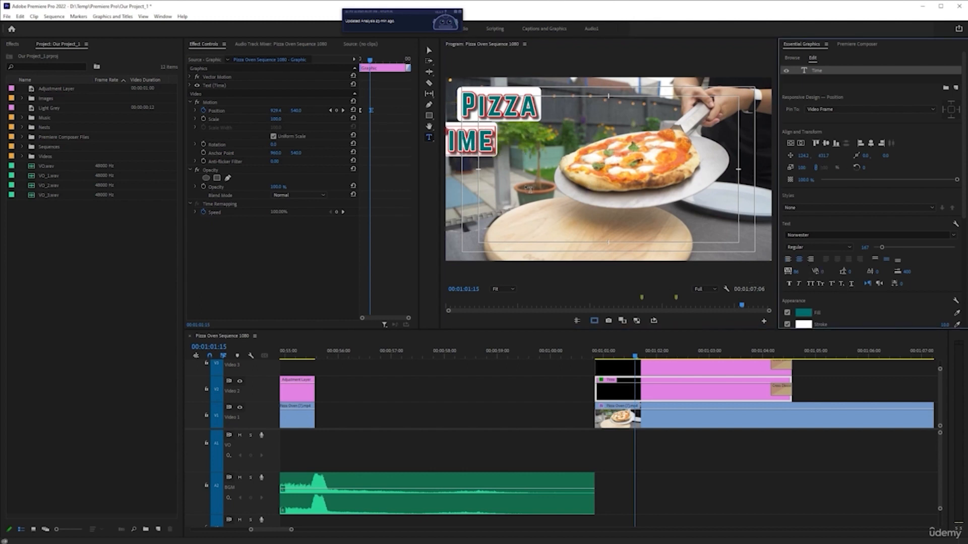
pyautogui.hotkey('ctrl', 'z')
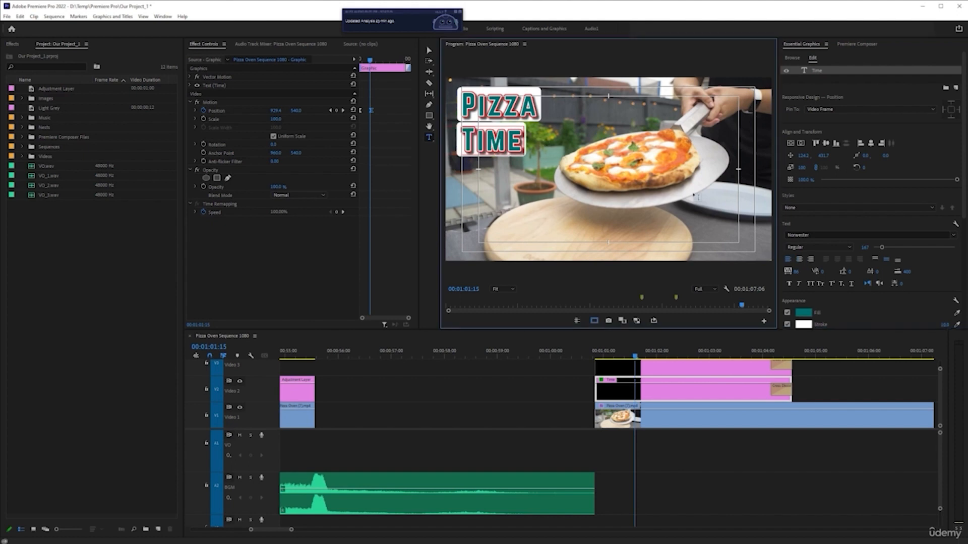
pyautogui.click(667, 393)
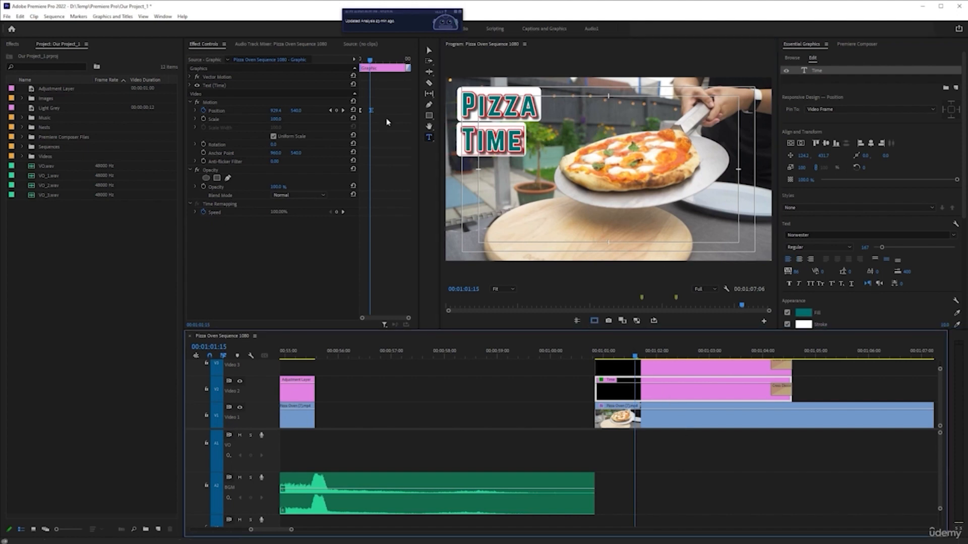
pyautogui.click(827, 158)
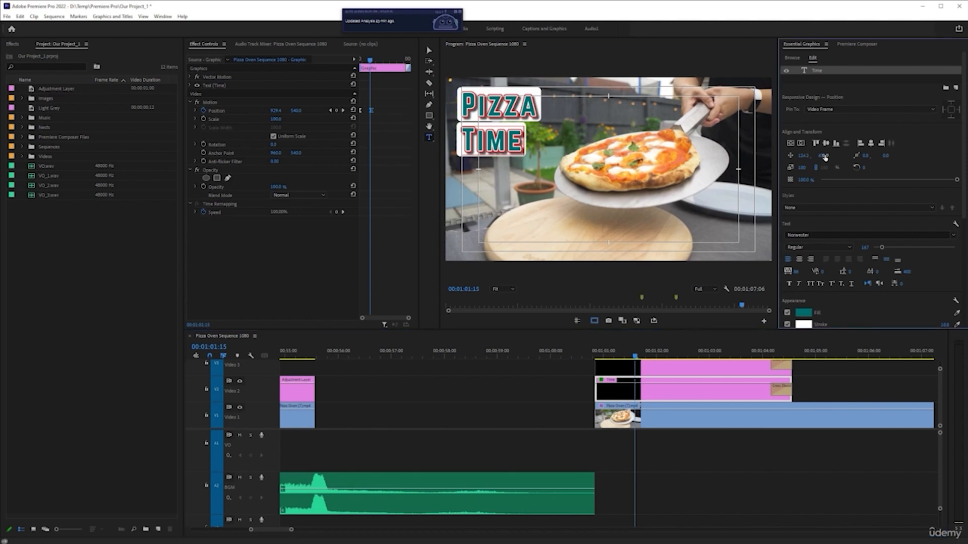
pyautogui.moveTo(807, 158); pyautogui.dragTo(796, 160)
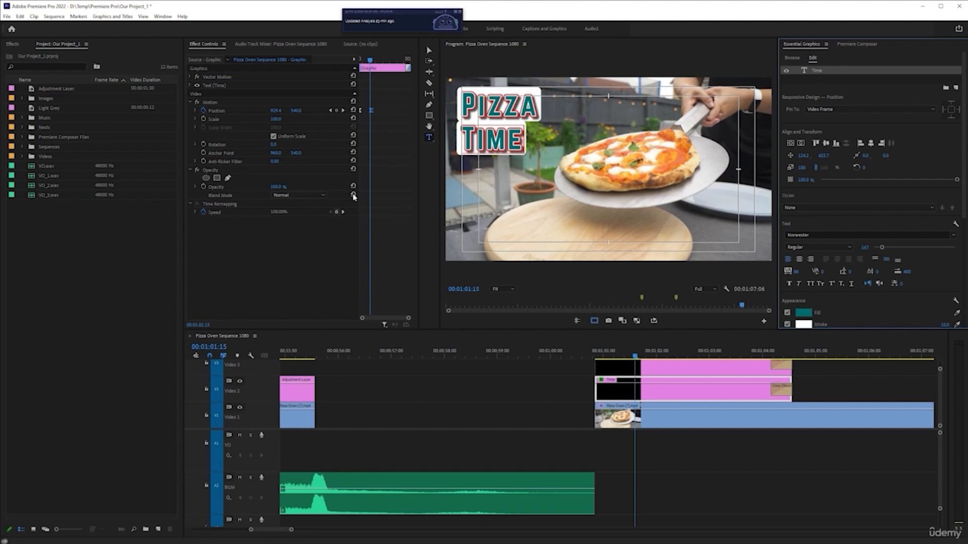
pyautogui.click(429, 50)
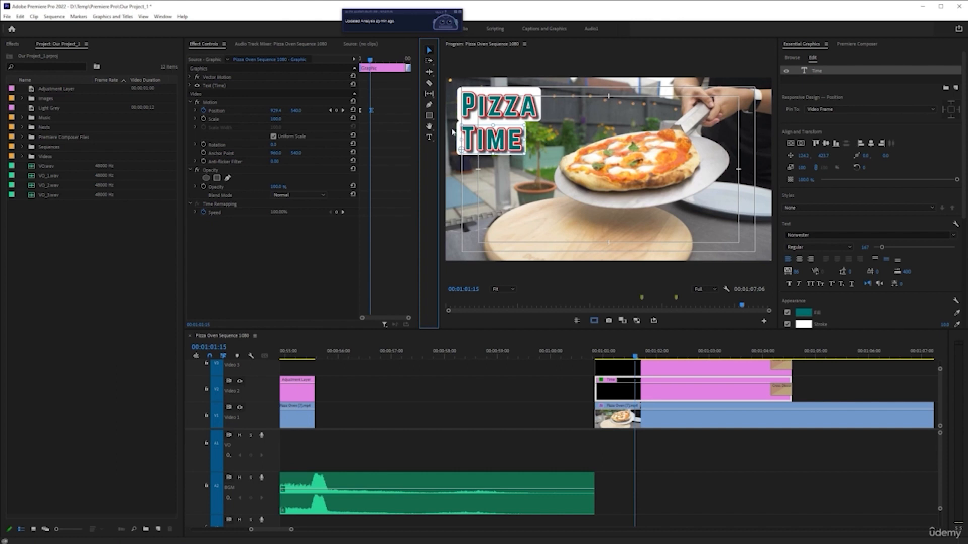
pyautogui.click(429, 137)
pyautogui.click(487, 139)
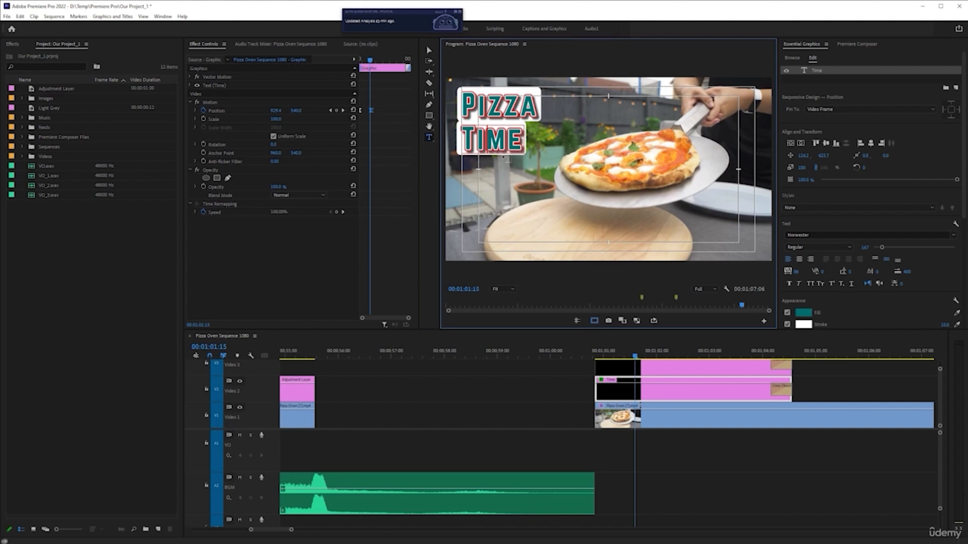
pyautogui.click(429, 50)
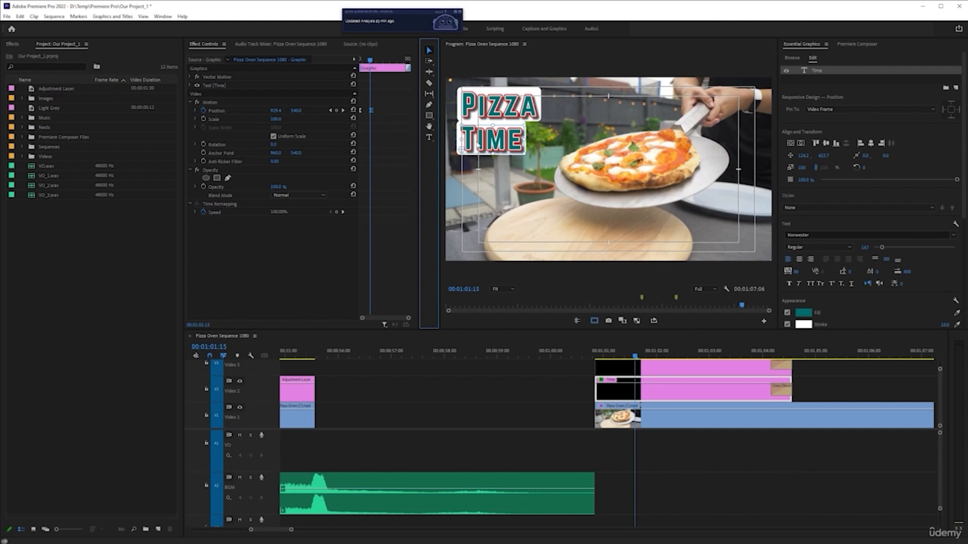
# Play back and scrub the joint slide-in of both titles from the clips' start, and compare the Position keyframes of Pizza and Time
pyautogui.click(595, 358)
pyautogui.press('space')
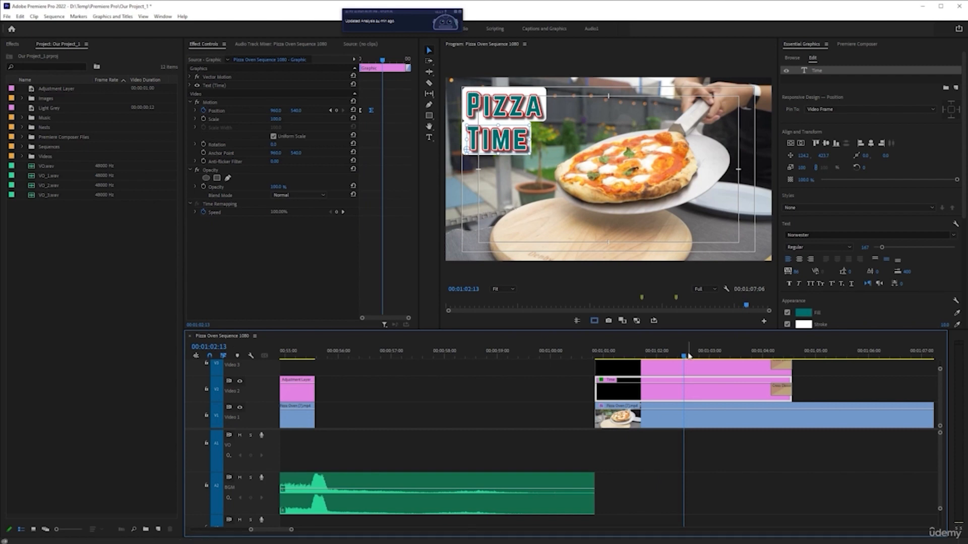
pyautogui.moveTo(684, 356); pyautogui.dragTo(618, 356)
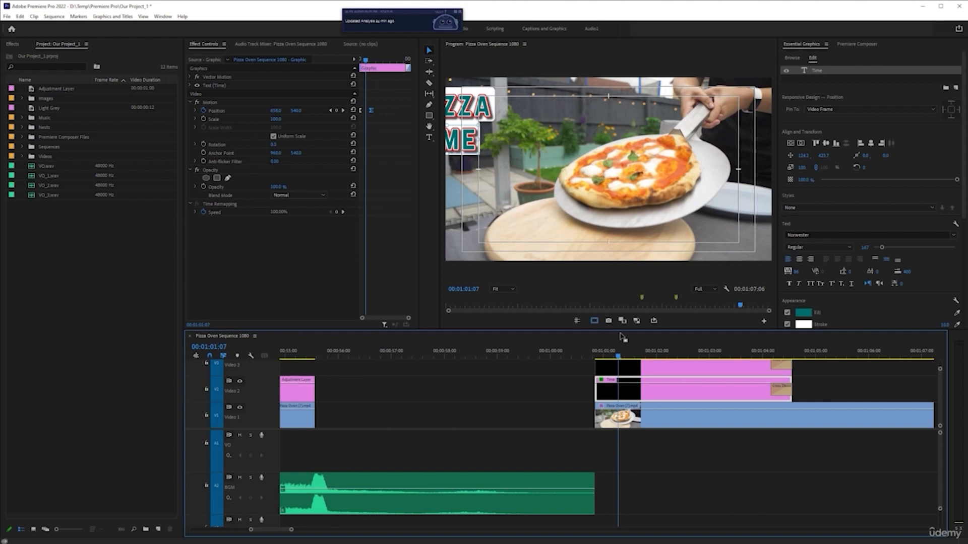
pyautogui.moveTo(618, 357); pyautogui.dragTo(608, 357)
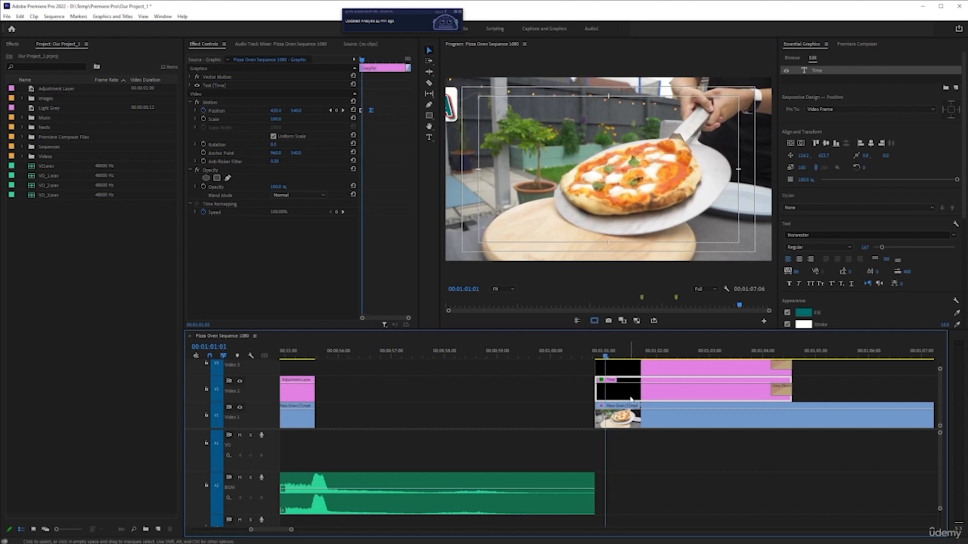
pyautogui.press('Up')
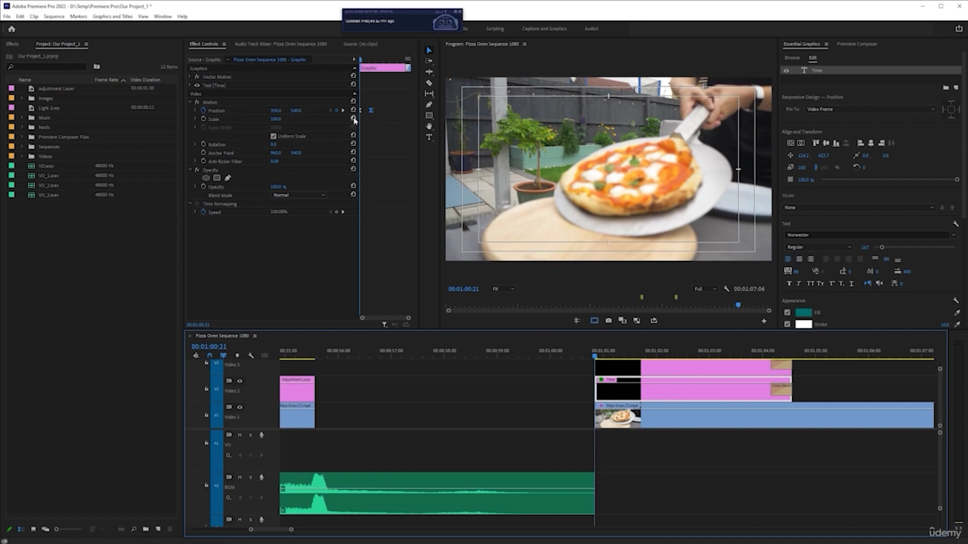
pyautogui.click(612, 373)
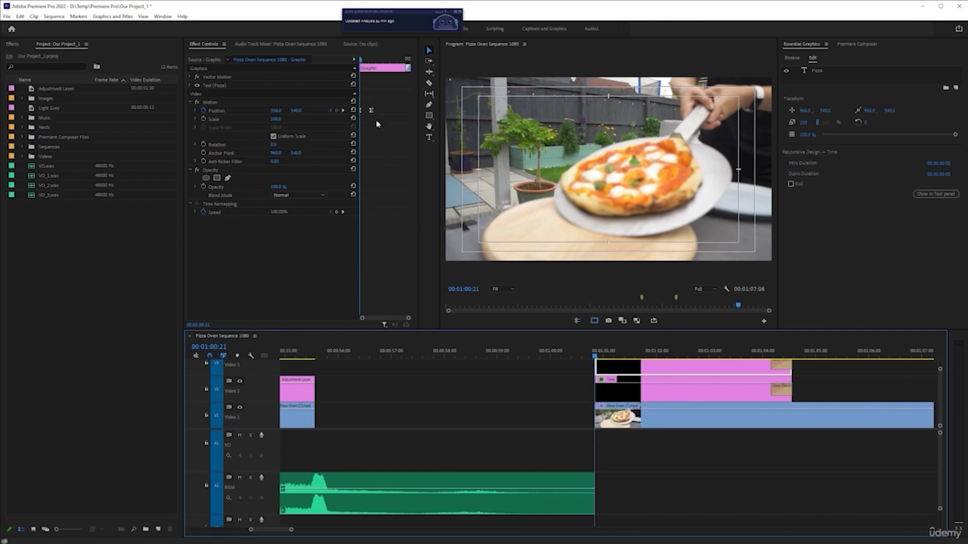
pyautogui.click(619, 388)
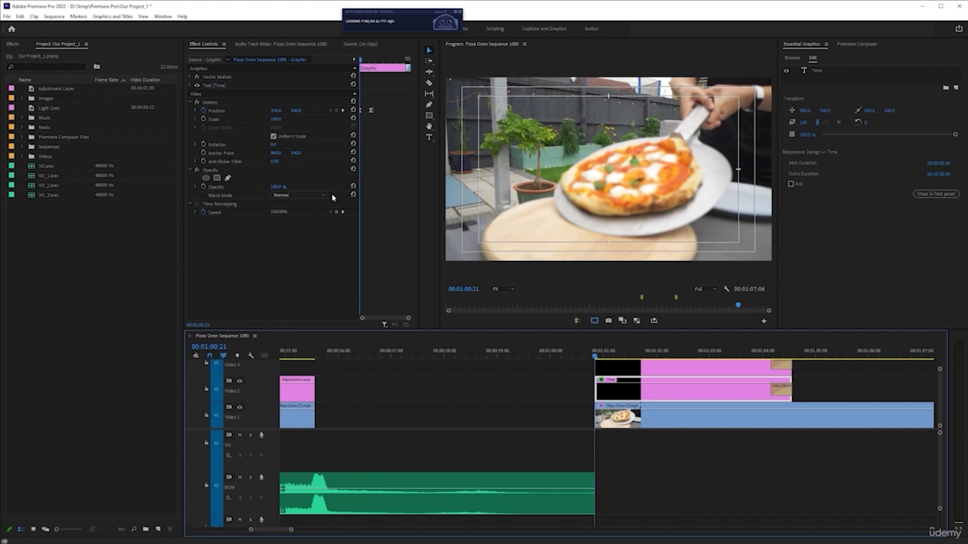
pyautogui.press('space')
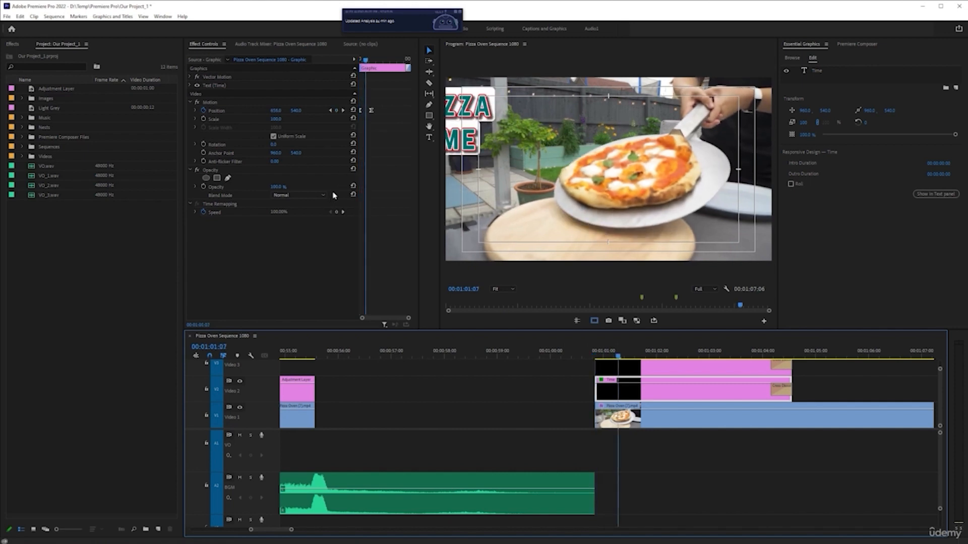
# Try to delay the Time slide-in by shifting both of its Position keyframes later, and play it back from the clip's start
pyautogui.press('Right')
pyautogui.press('Right')
pyautogui.press('Right')
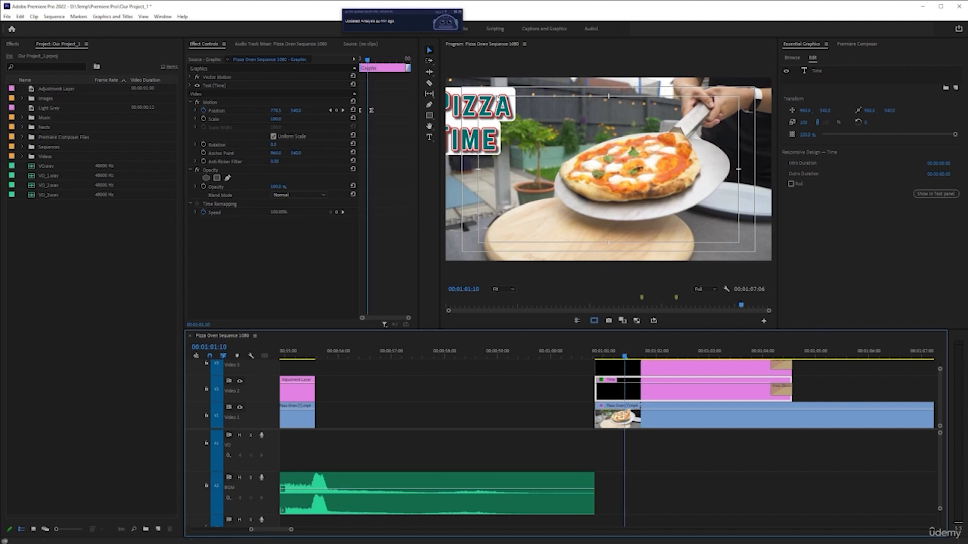
pyautogui.moveTo(368, 62); pyautogui.dragTo(369, 62)
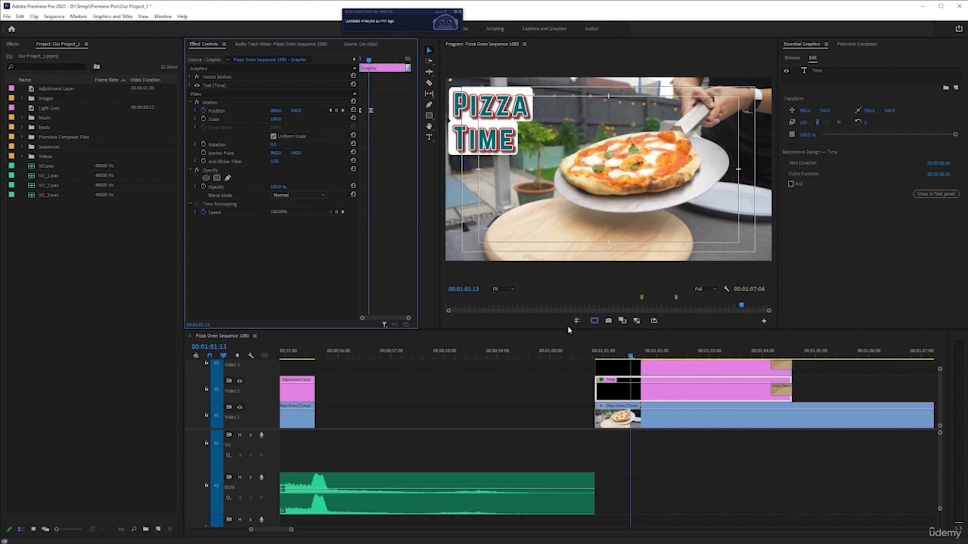
pyautogui.click(612, 368)
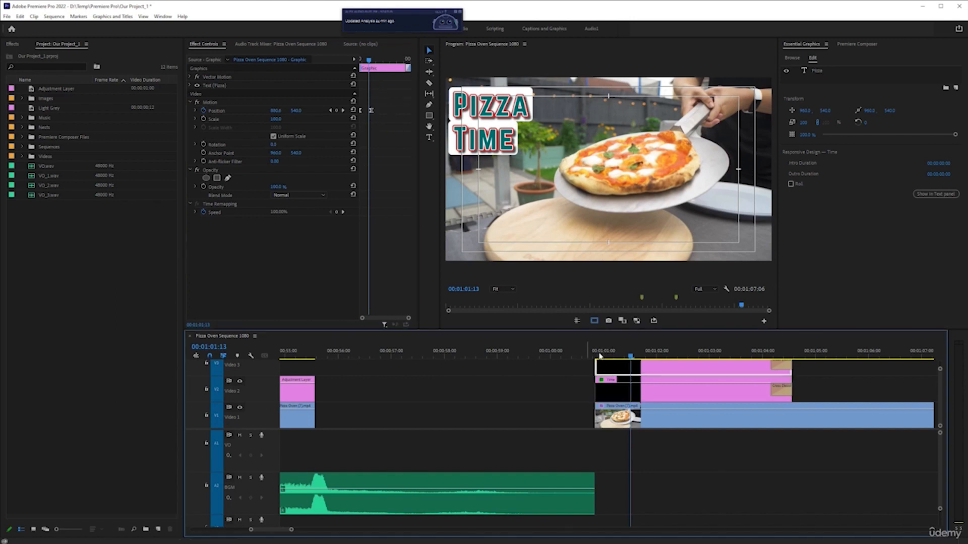
pyautogui.click(631, 393)
pyautogui.moveTo(379, 93); pyautogui.dragTo(329, 142)
pyautogui.moveTo(373, 114); pyautogui.dragTo(379, 113)
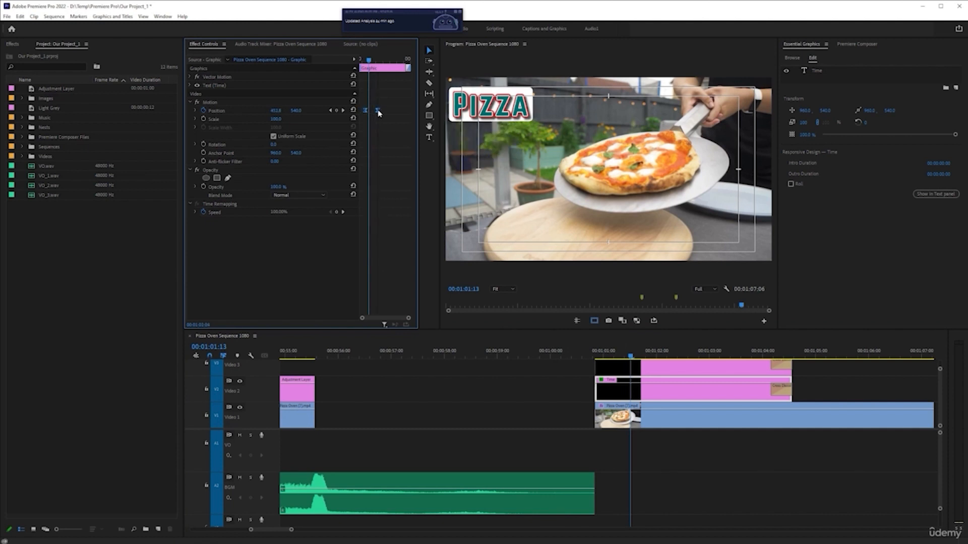
pyautogui.click(594, 351)
pyautogui.press('space')
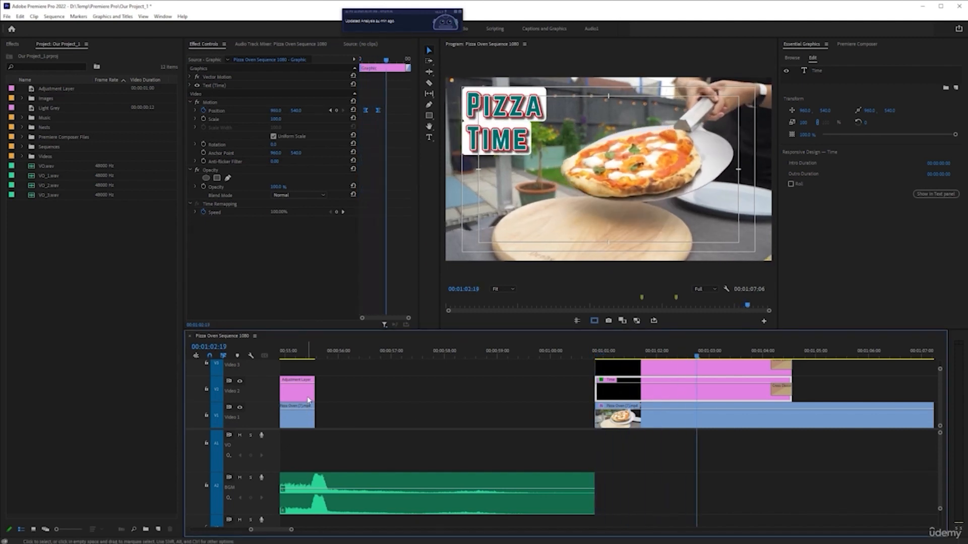
pyautogui.press('space')
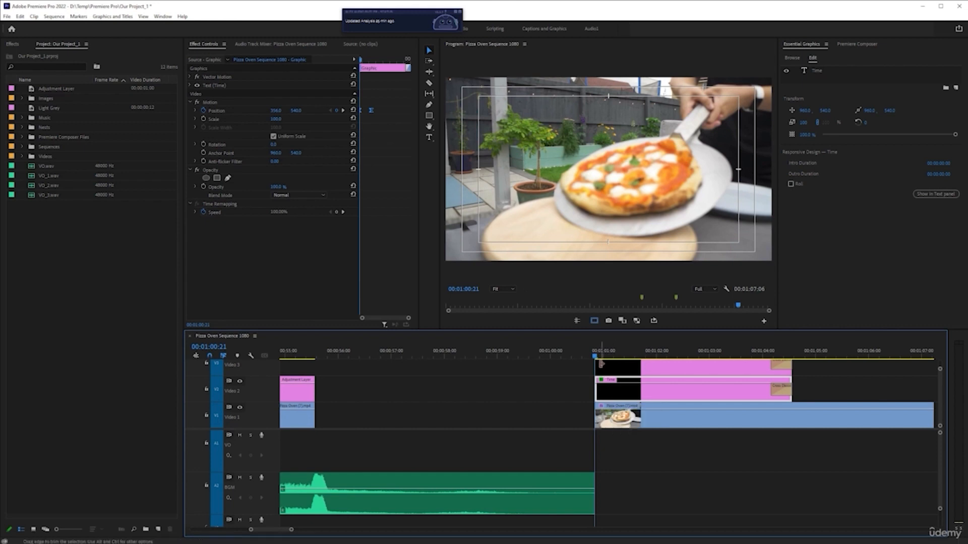
# Move the Time clip on Video 2 to start at 00:01:01:10, and return the playhead to the Pizza clip's start at 00:01:00:21
pyautogui.moveTo(595, 358); pyautogui.dragTo(627, 364)
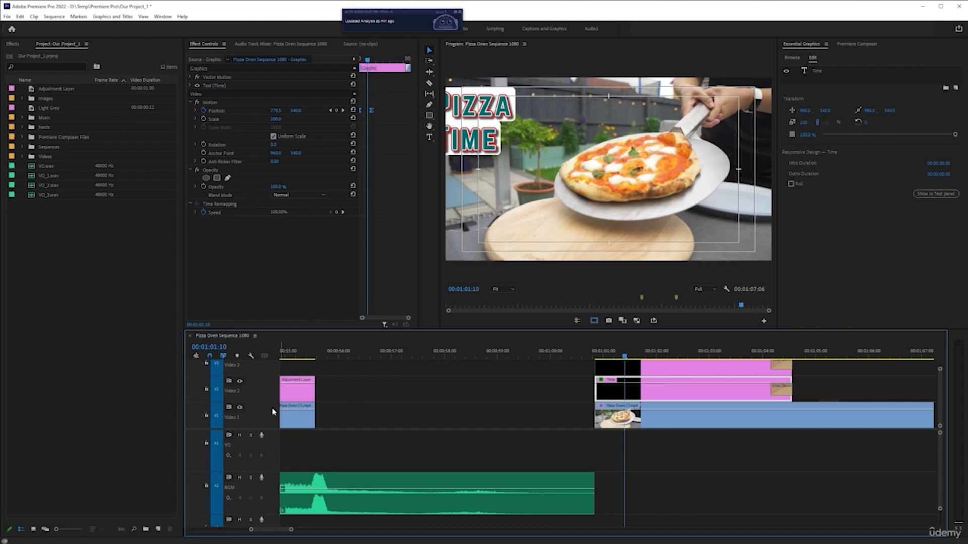
pyautogui.scroll(1, 643, 374)
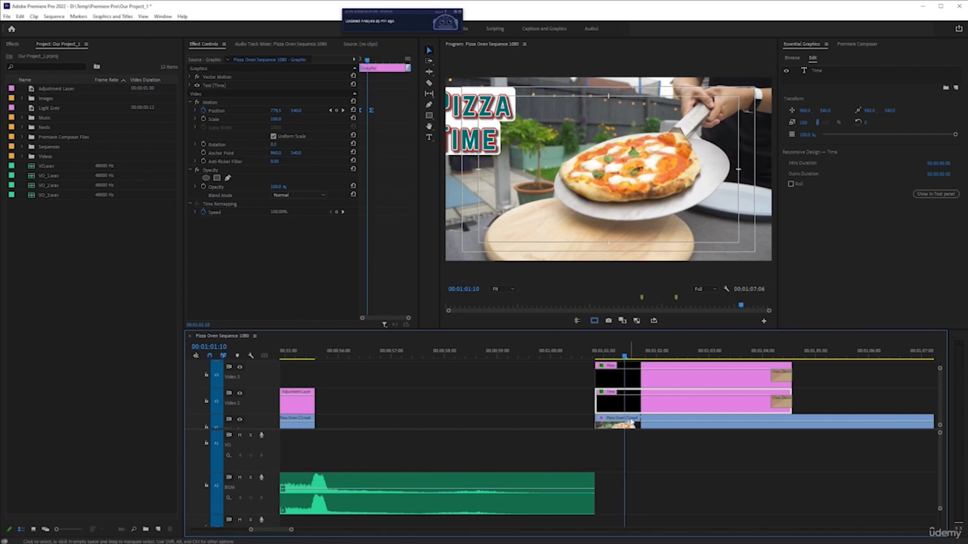
pyautogui.moveTo(635, 408); pyautogui.dragTo(664, 407)
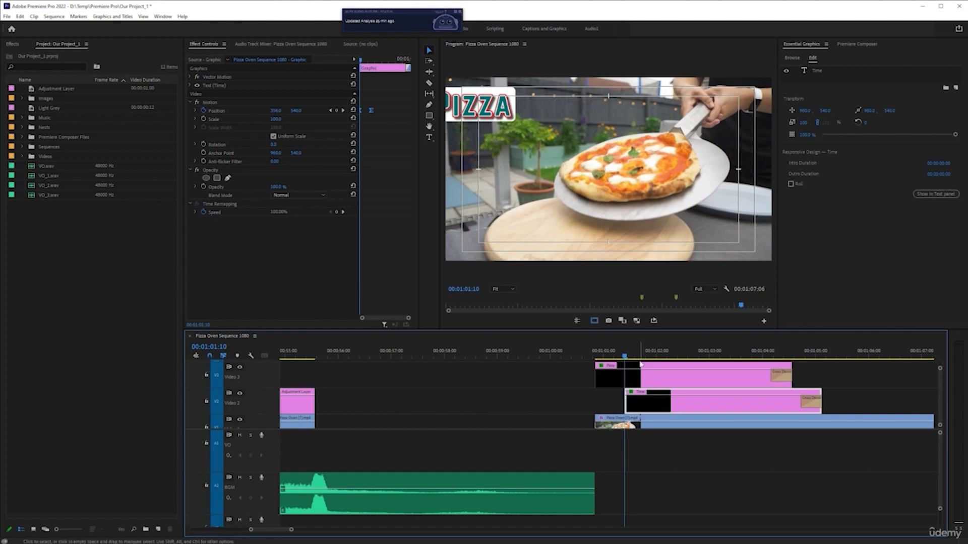
pyautogui.click(595, 356)
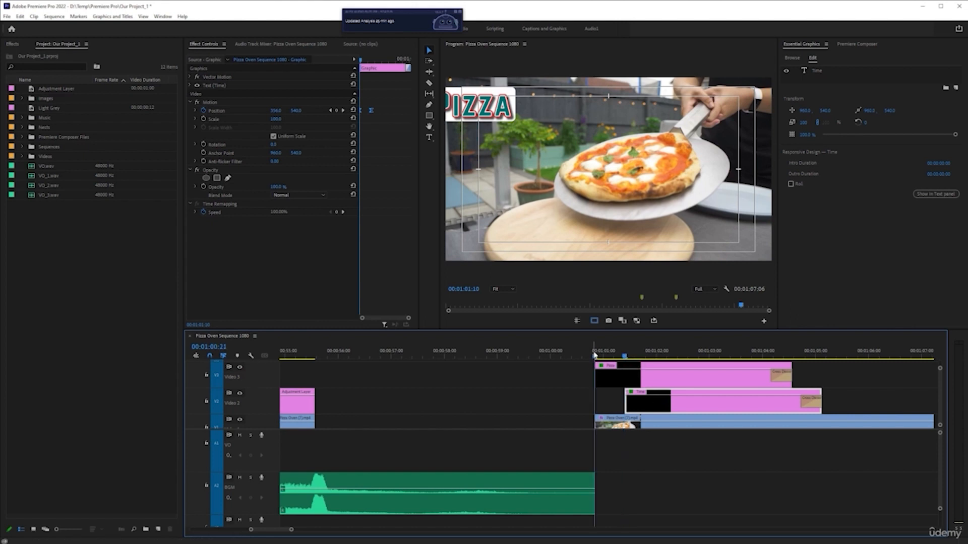
# Play back the staggered slide-in of Pizza and Time from the Pizza clip's start, running past the end of both titles
pyautogui.press('space')
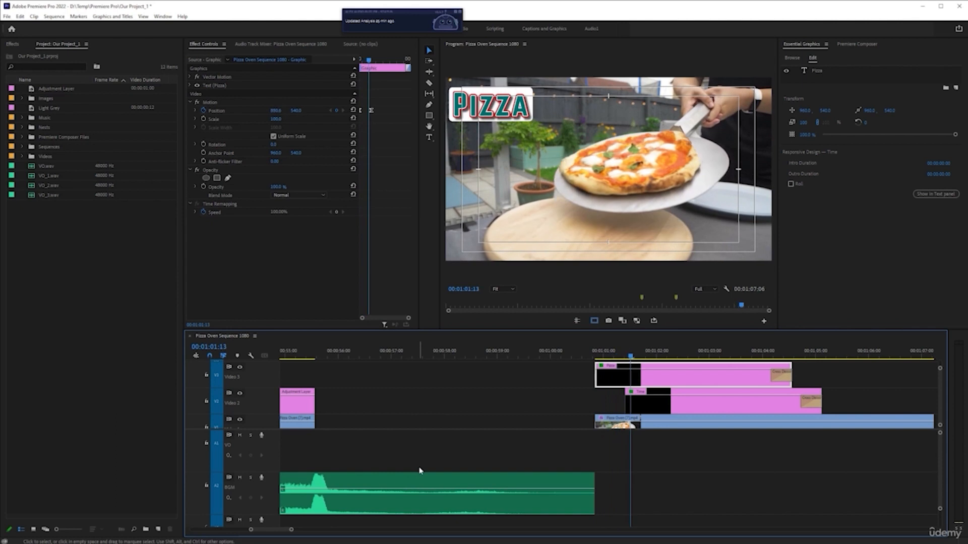
pyautogui.press('space')
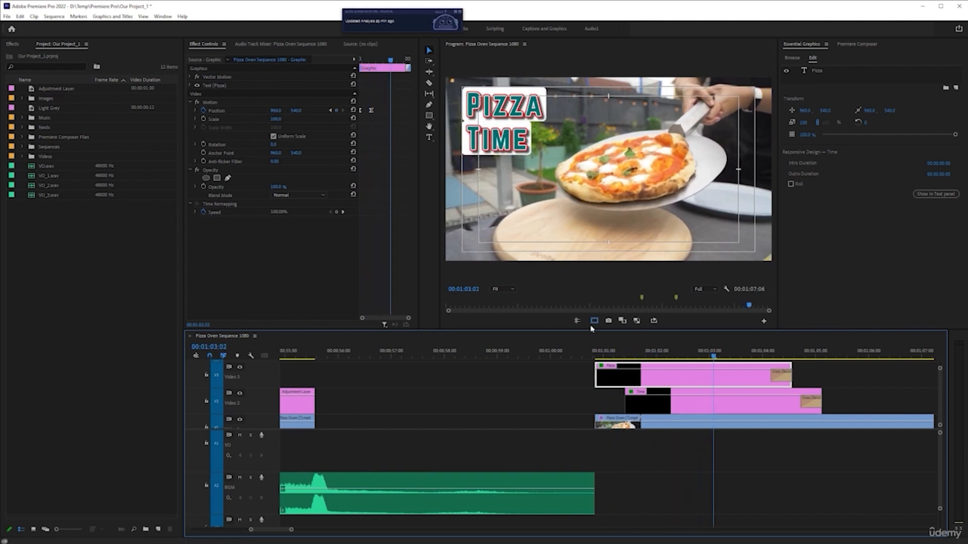
pyautogui.click(596, 357)
pyautogui.press('space')
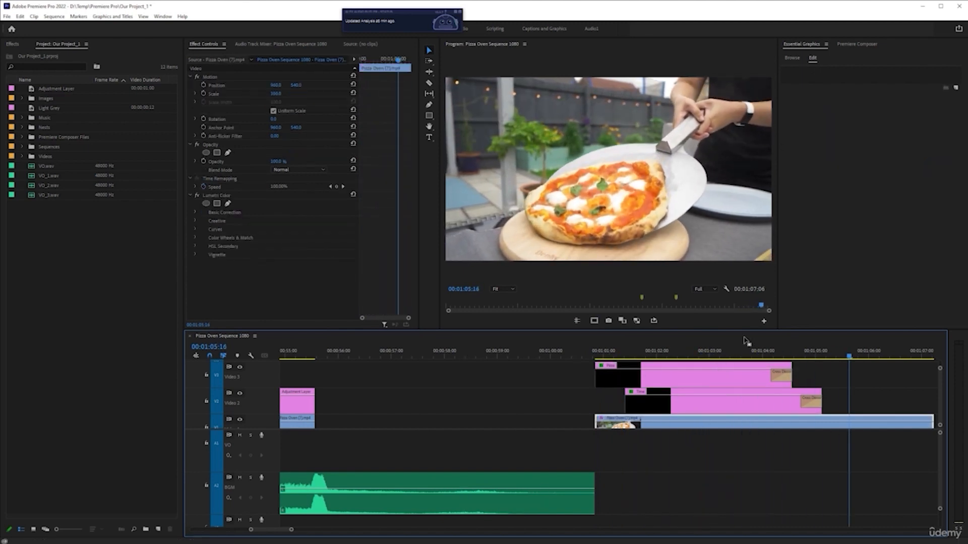
# Delete the Cross Dissolve at the end of the Pizza clip on Video 3
pyautogui.click(728, 352)
pyautogui.click(730, 367)
pyautogui.press('-')
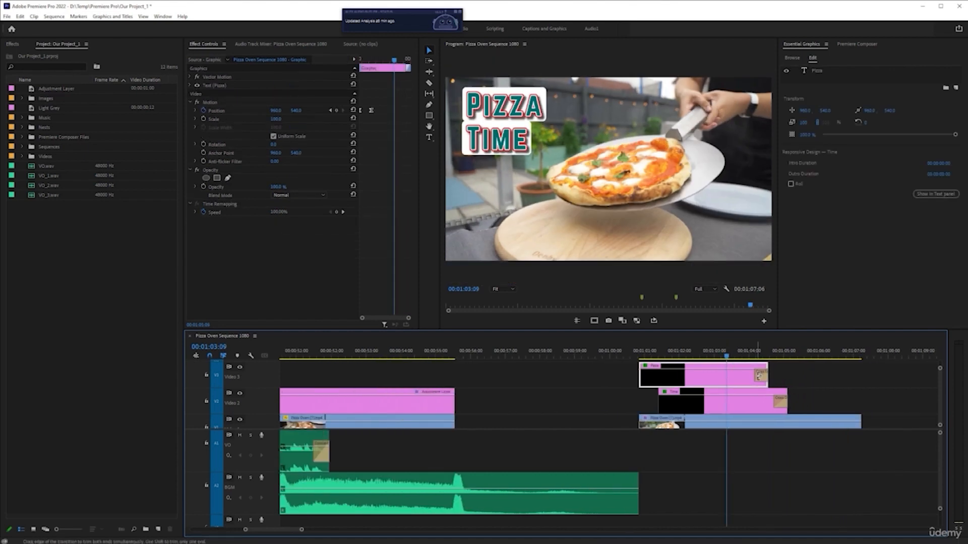
pyautogui.click(761, 375)
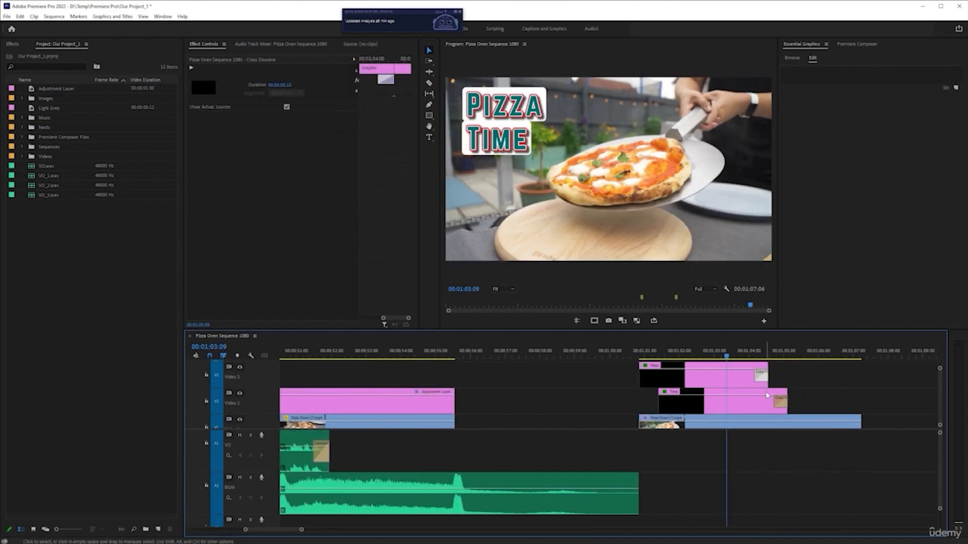
pyautogui.press('Delete')
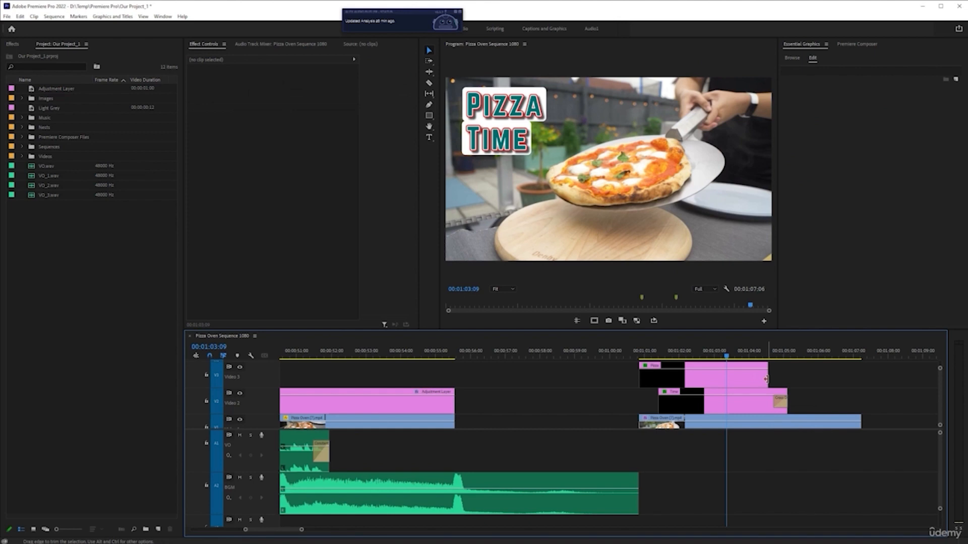
# Remove the transition at the end of the Time clip and trim its end to match the end of the Pizza clip
pyautogui.press('space')
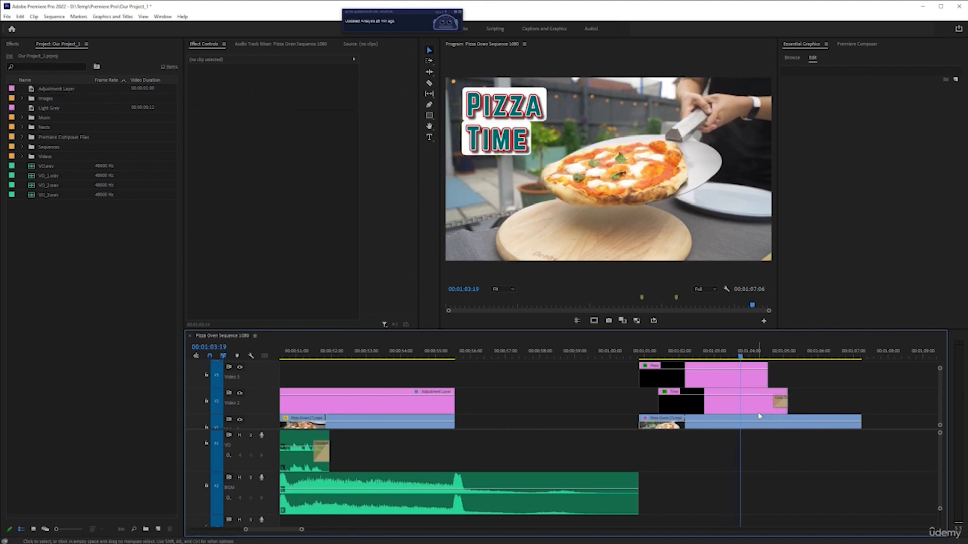
pyautogui.press('space')
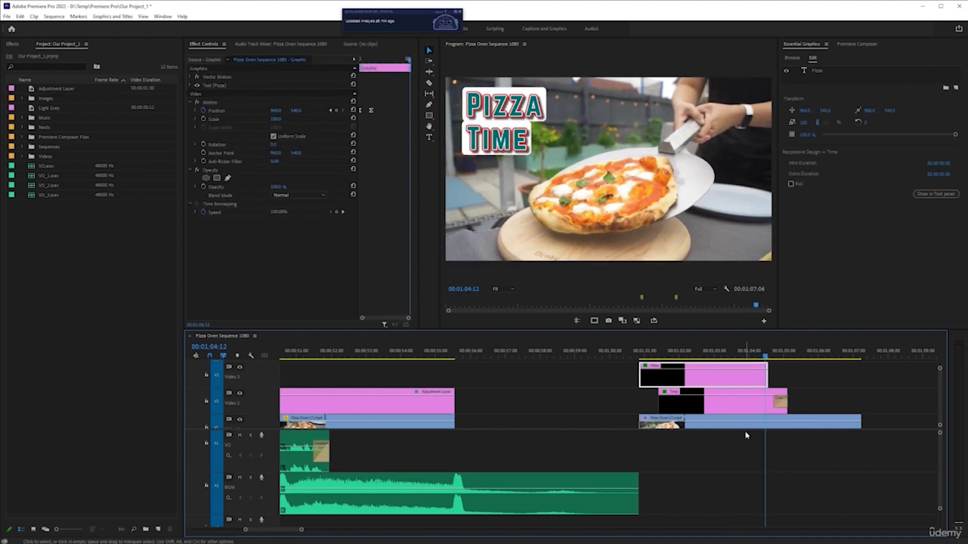
pyautogui.click(783, 405)
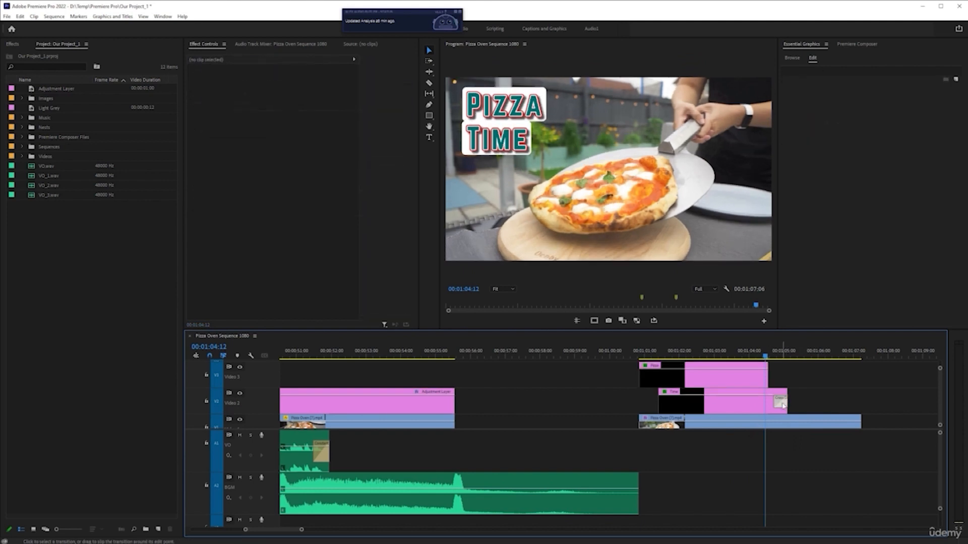
pyautogui.moveTo(787, 399); pyautogui.dragTo(768, 398)
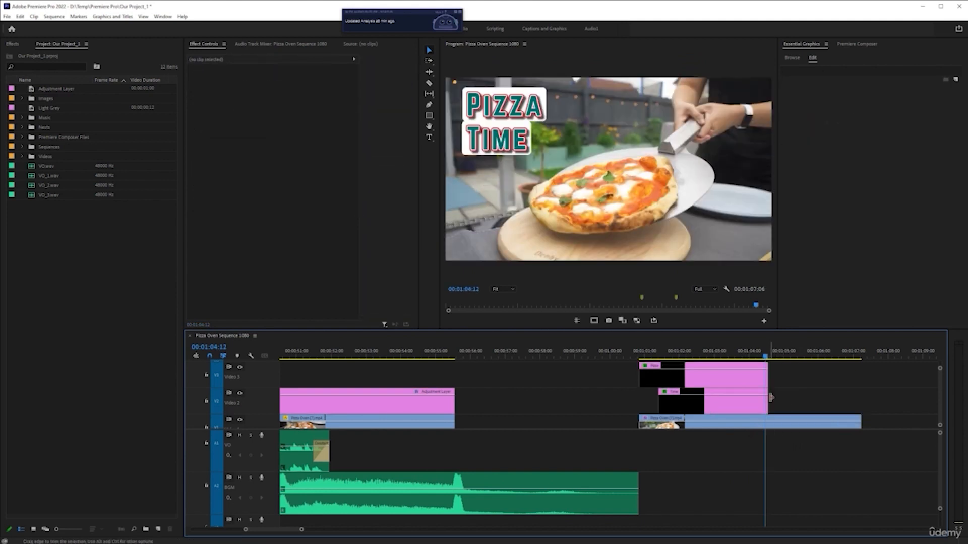
# Save the project and play back both titles from the Pizza clip's start at 00:01:00:21 to past their end
pyautogui.click(743, 386)
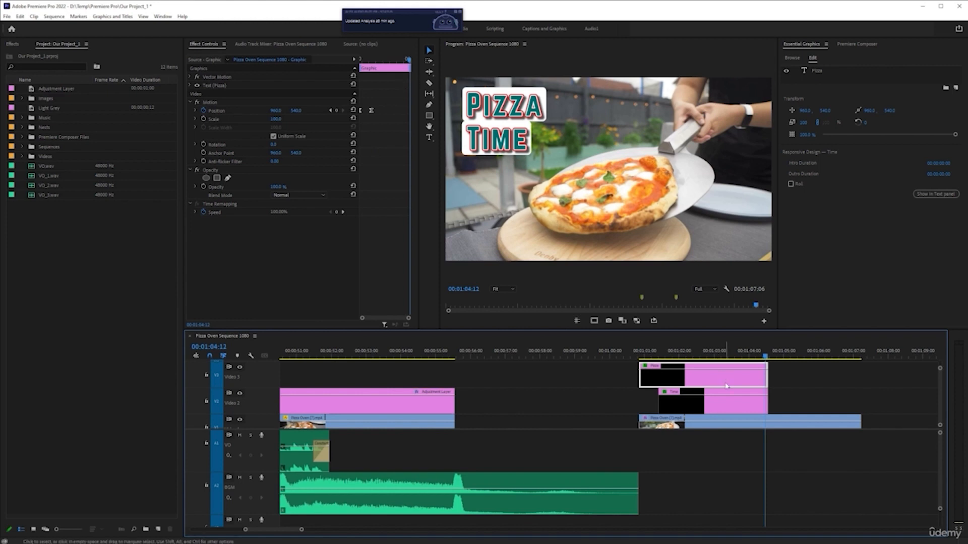
pyautogui.hotkey('ctrl', 's')
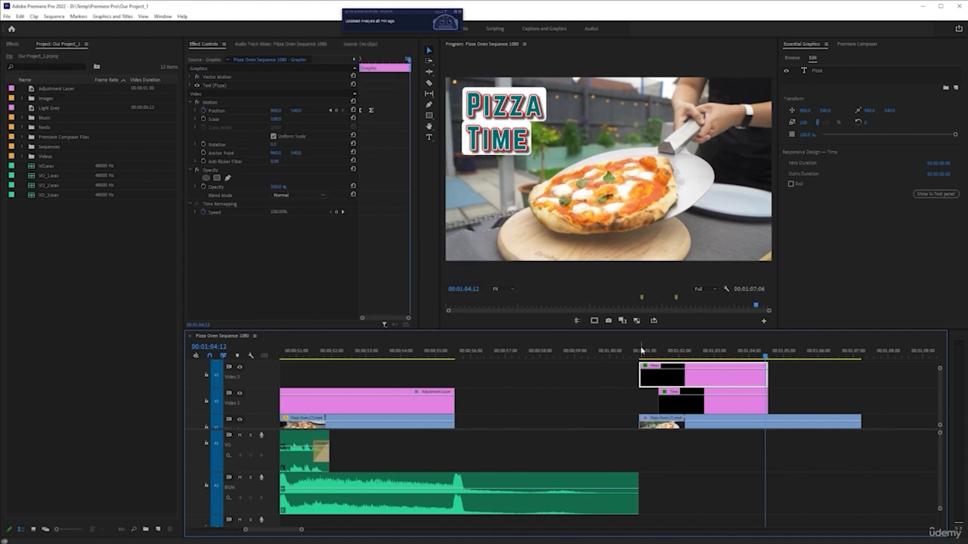
pyautogui.click(641, 348)
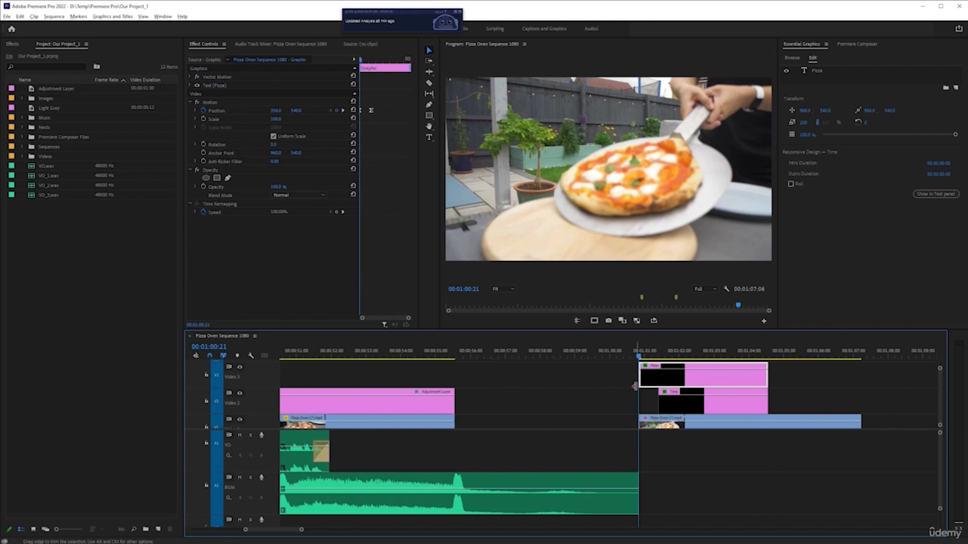
pyautogui.keyDown('alt'); pyautogui.scroll(3, 635, 402); pyautogui.keyUp('alt')
pyautogui.scroll(-3, 635, 404)
pyautogui.keyDown('alt'); pyautogui.scroll(1, 464, 419); pyautogui.keyUp('alt')
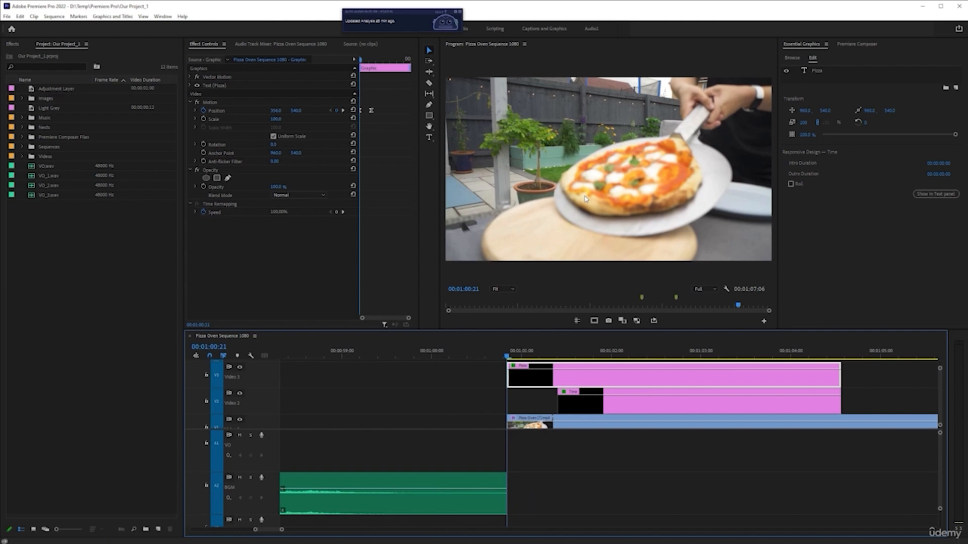
pyautogui.press('space')
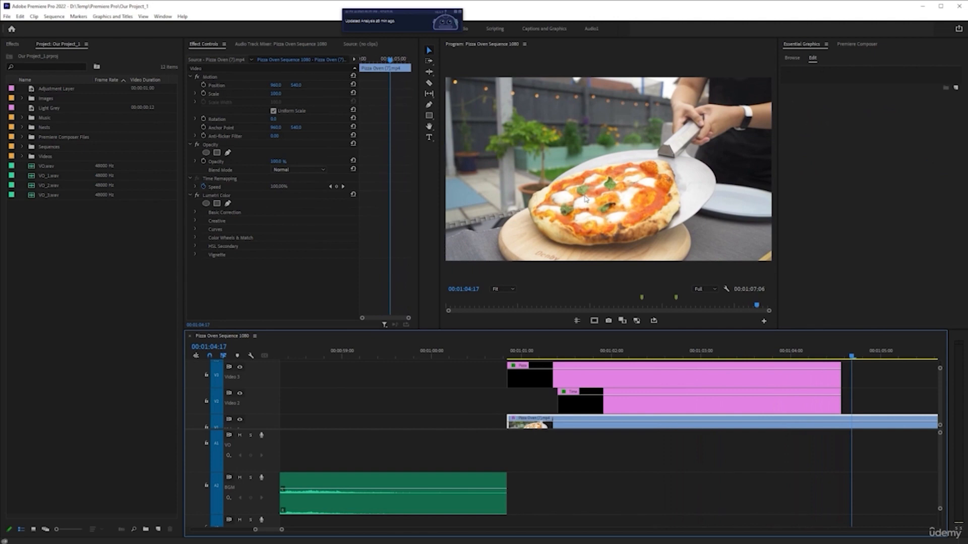
# Set the playhead to 00:01:03:22 and nest the Pizza and Time clips into a sequence named Pizza Text
pyautogui.click(791, 351)
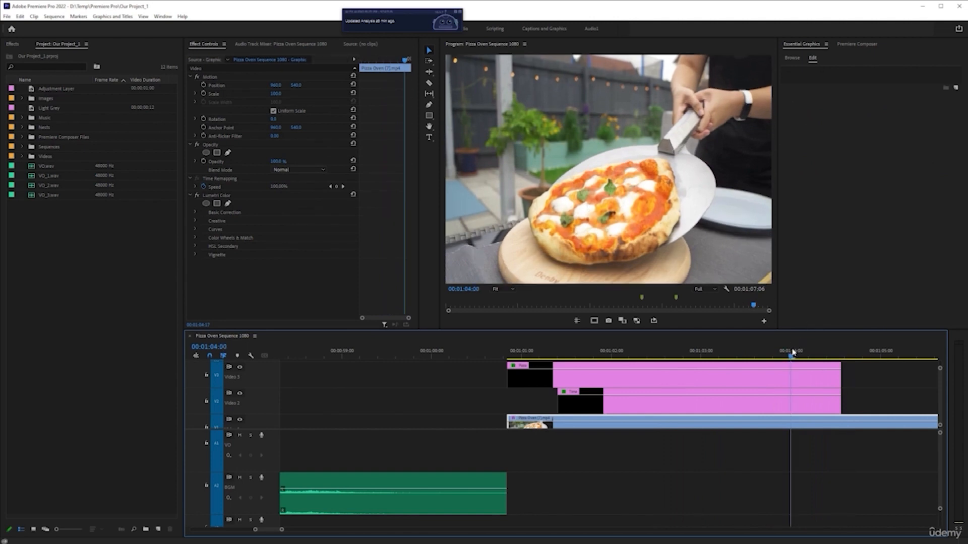
pyautogui.click(785, 375)
pyautogui.scroll(-3, 783, 377)
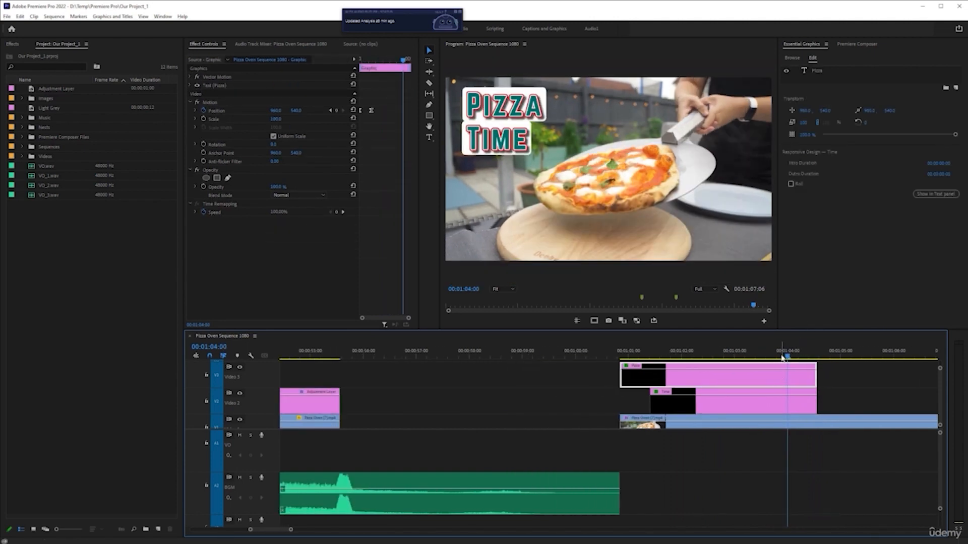
pyautogui.moveTo(787, 356)
pyautogui.mouseDown()
pyautogui.moveTo(798, 357)
pyautogui.moveTo(781, 357)
pyautogui.mouseUp()
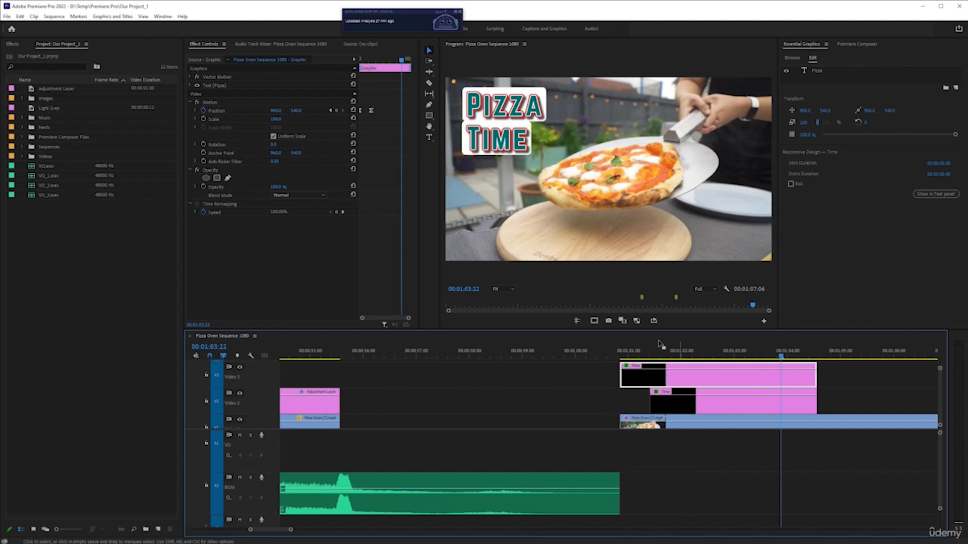
pyautogui.keyDown('shift'); pyautogui.click(754, 413); pyautogui.keyUp('shift')
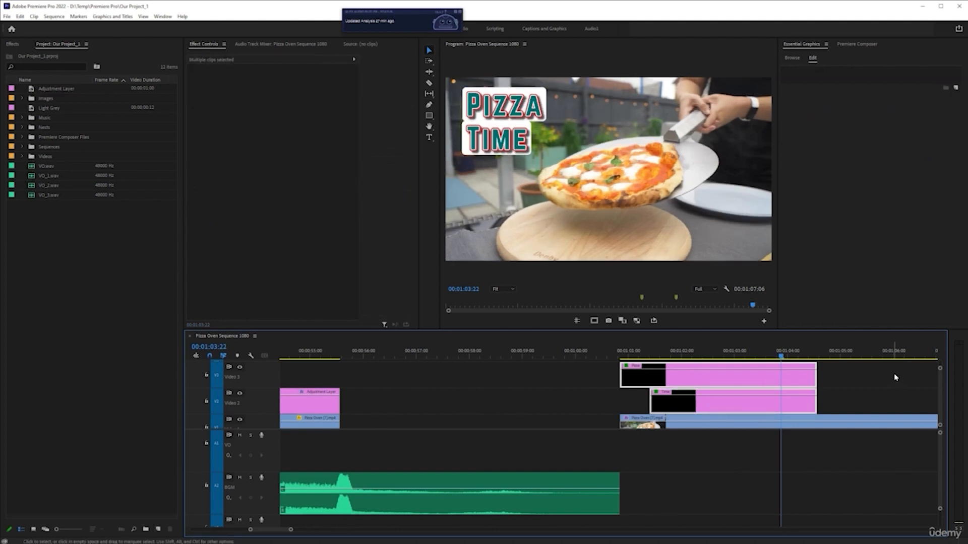
pyautogui.moveTo(901, 370); pyautogui.dragTo(711, 396)
pyautogui.rightClick(770, 379)
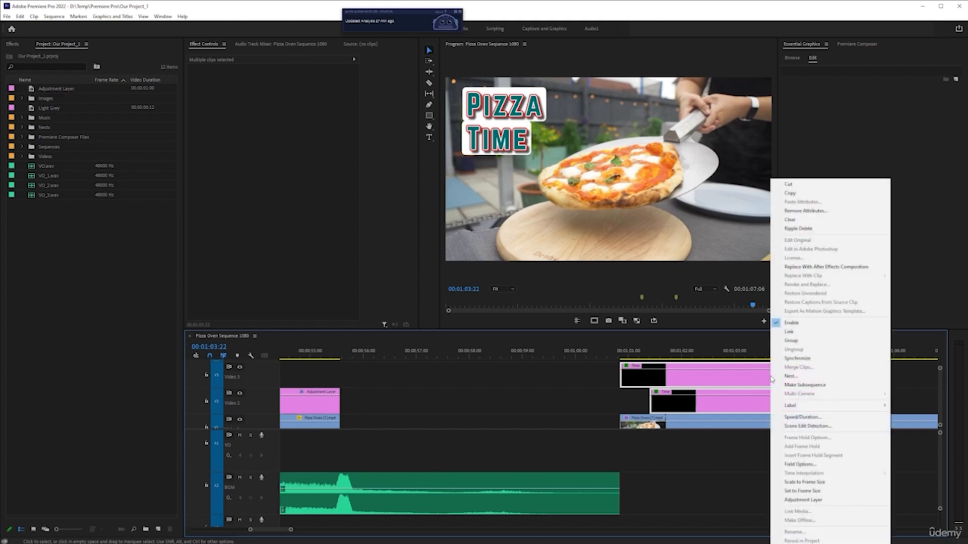
pyautogui.click(805, 379)
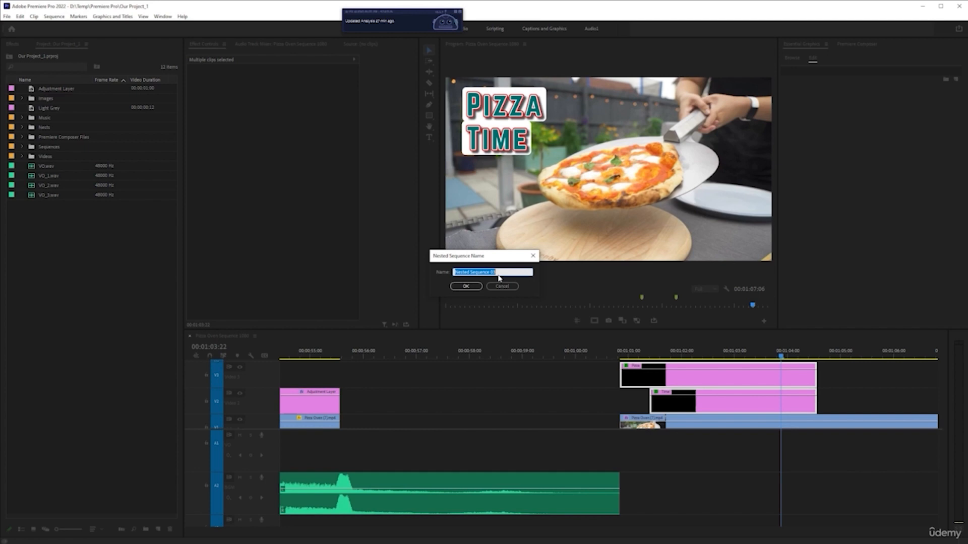
pyautogui.write('Pizza Text')
pyautogui.click(467, 286)
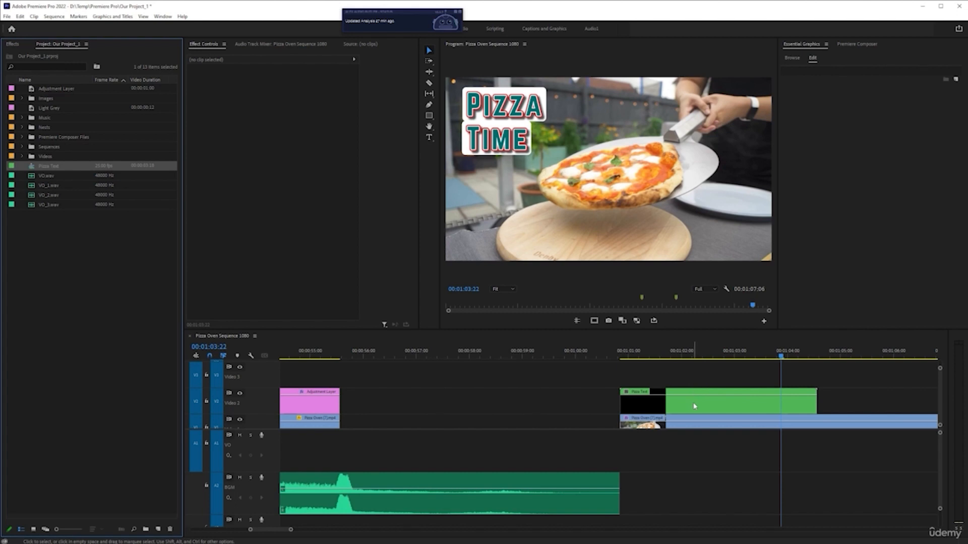
# Open the nested Pizza Text sequence, scrub it to 00:00:02:05 to inspect its title clips, and close it
pyautogui.doubleClick(694, 406)
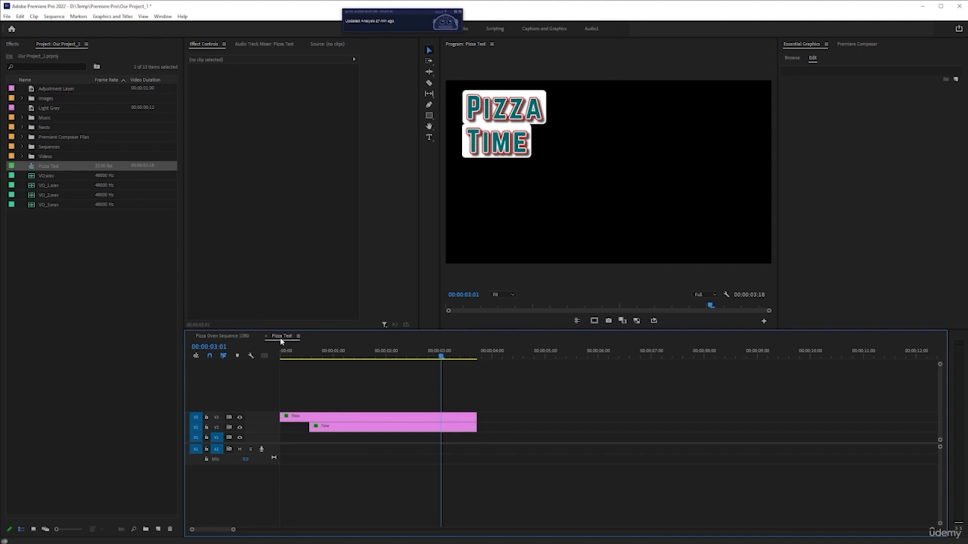
pyautogui.moveTo(384, 361)
pyautogui.mouseDown()
pyautogui.moveTo(280, 359)
pyautogui.moveTo(414, 362)
pyautogui.moveTo(287, 360)
pyautogui.moveTo(397, 360)
pyautogui.mouseUp()
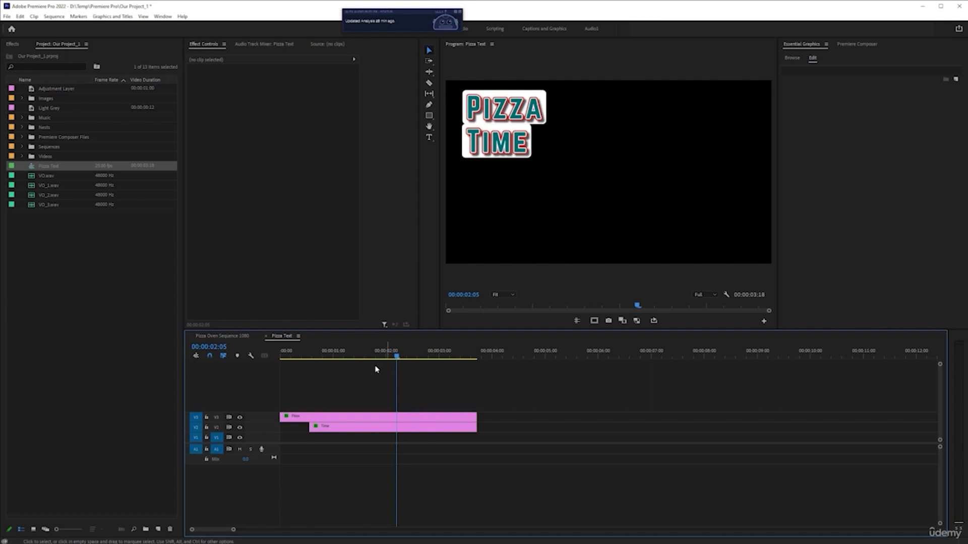
pyautogui.click(266, 337)
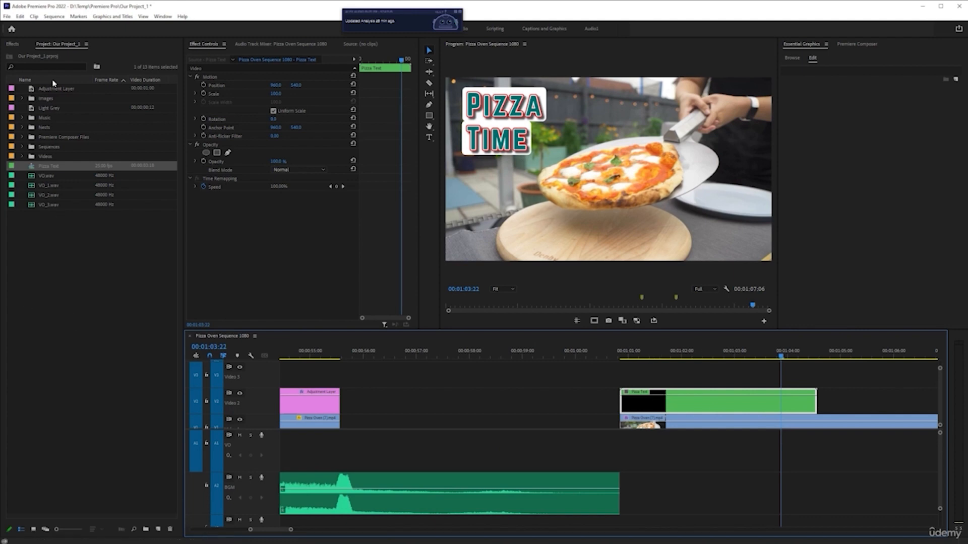
# Enlarge the project item icons to compare the Pizza Text sequence with the contents of the Sequences bin, and reduce them to a medium size
pyautogui.click(43, 224)
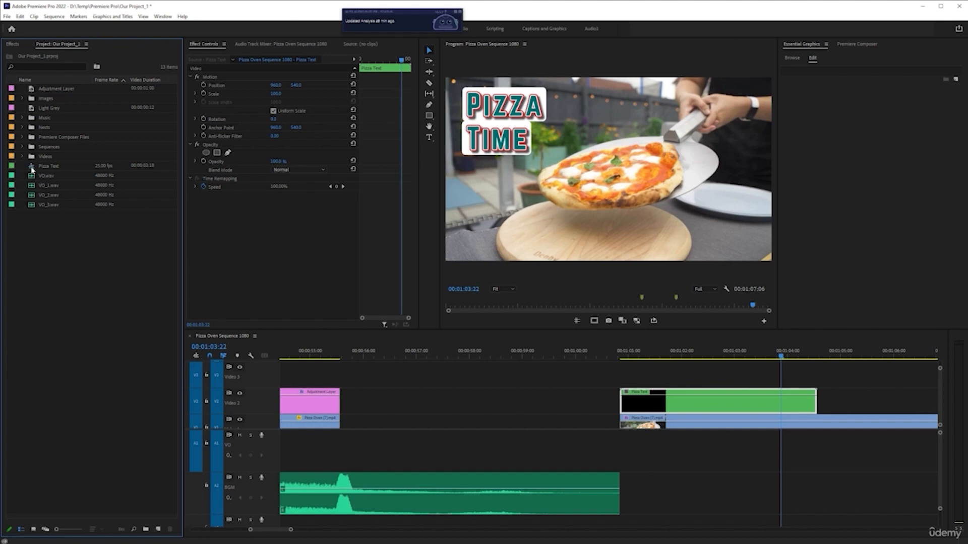
pyautogui.moveTo(31, 169)
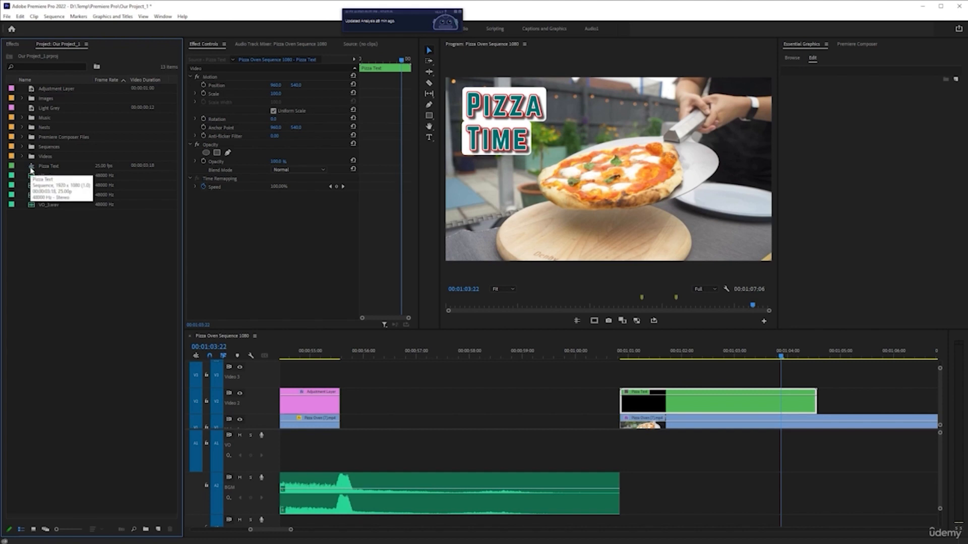
pyautogui.moveTo(57, 529); pyautogui.dragTo(76, 528)
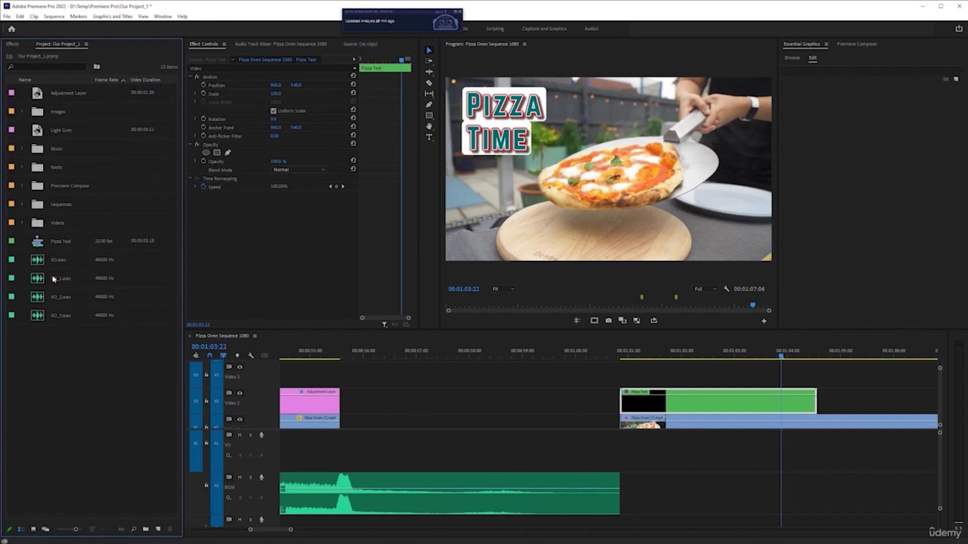
pyautogui.doubleClick(36, 206)
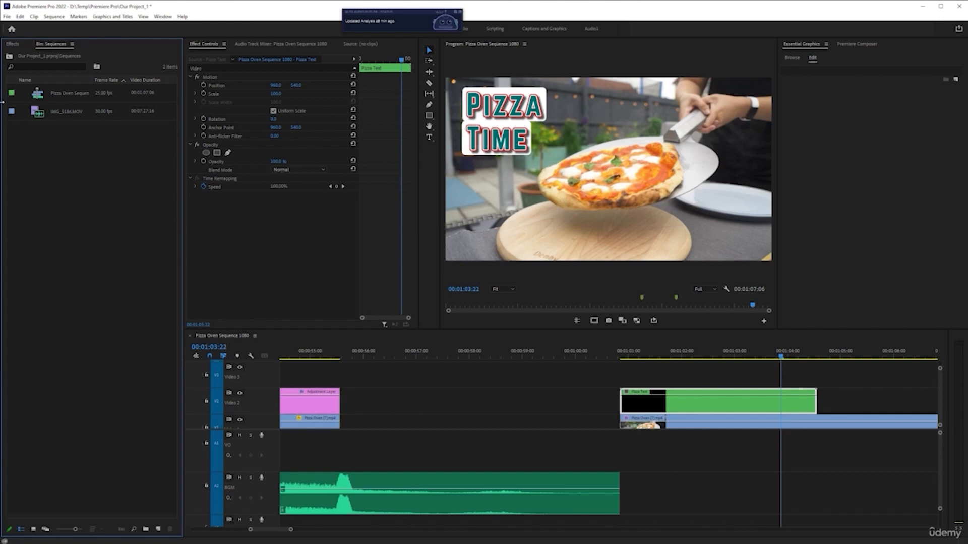
pyautogui.click(9, 56)
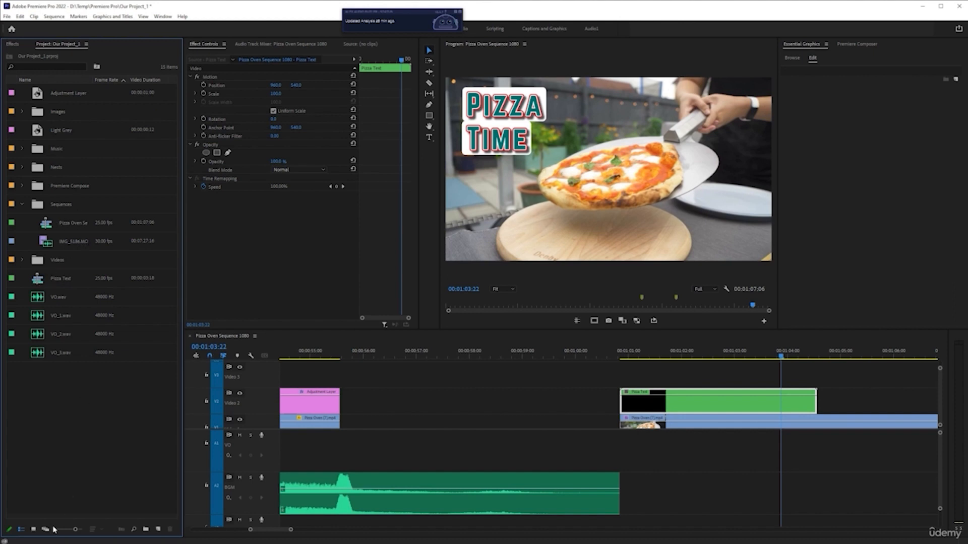
pyautogui.moveTo(75, 530); pyautogui.dragTo(64, 532)
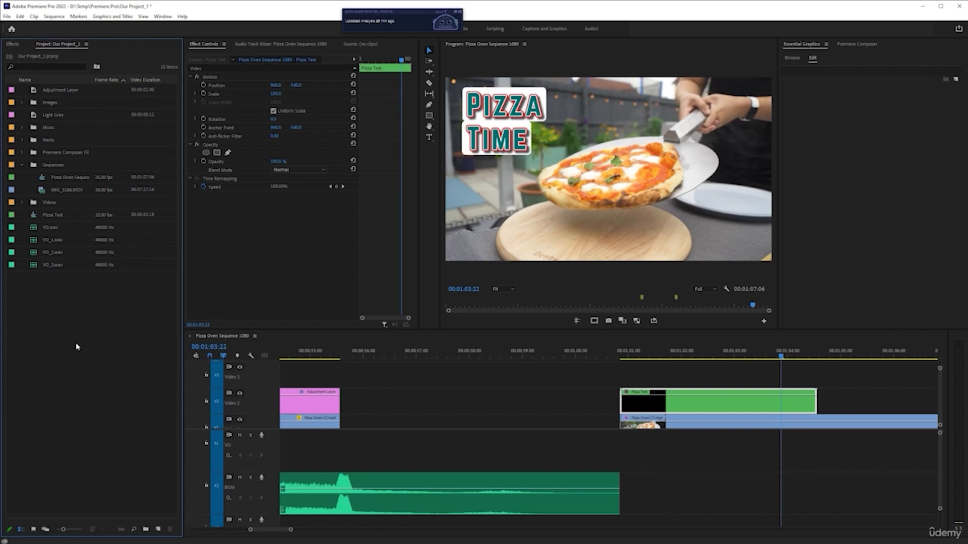
# Create a project bin named Nests, move the Pizza Text sequence into it, and select the Pizza Text clip on Video 2
pyautogui.rightClick(54, 299)
pyautogui.click(109, 314)
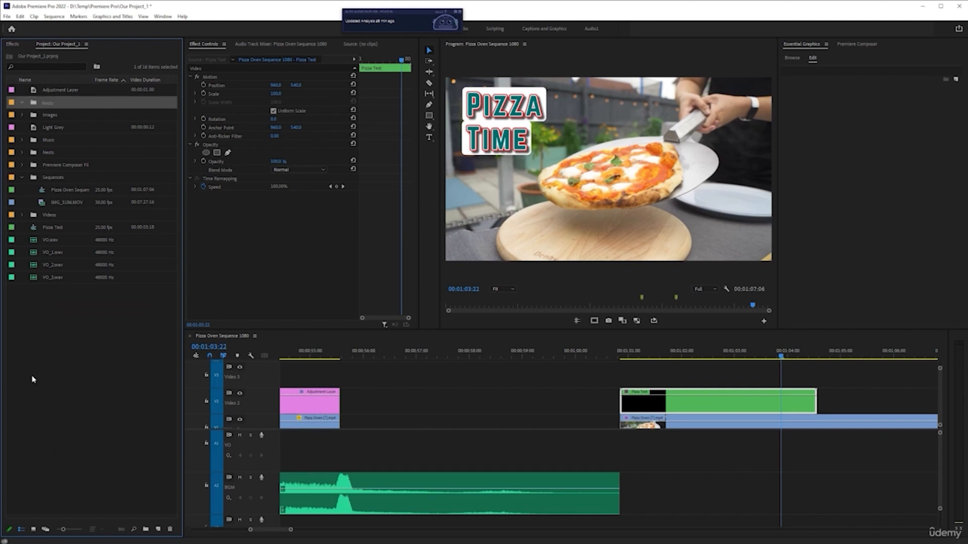
pyautogui.moveTo(52, 231); pyautogui.dragTo(44, 103)
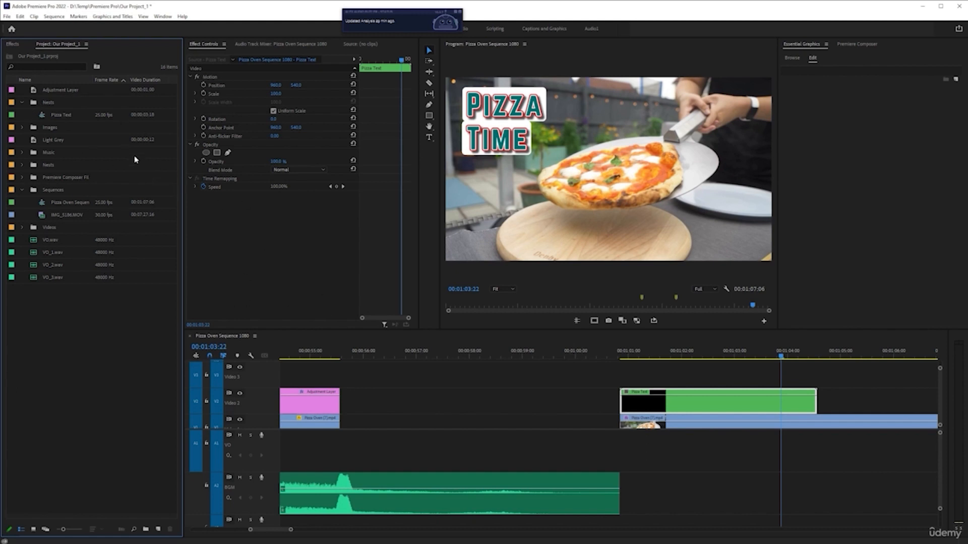
pyautogui.scroll(-1, 566, 411)
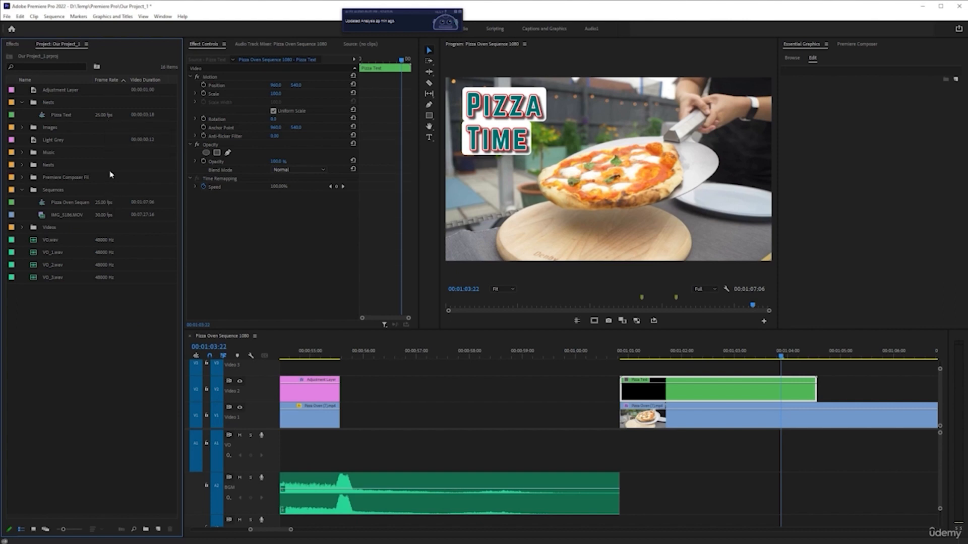
pyautogui.click(688, 399)
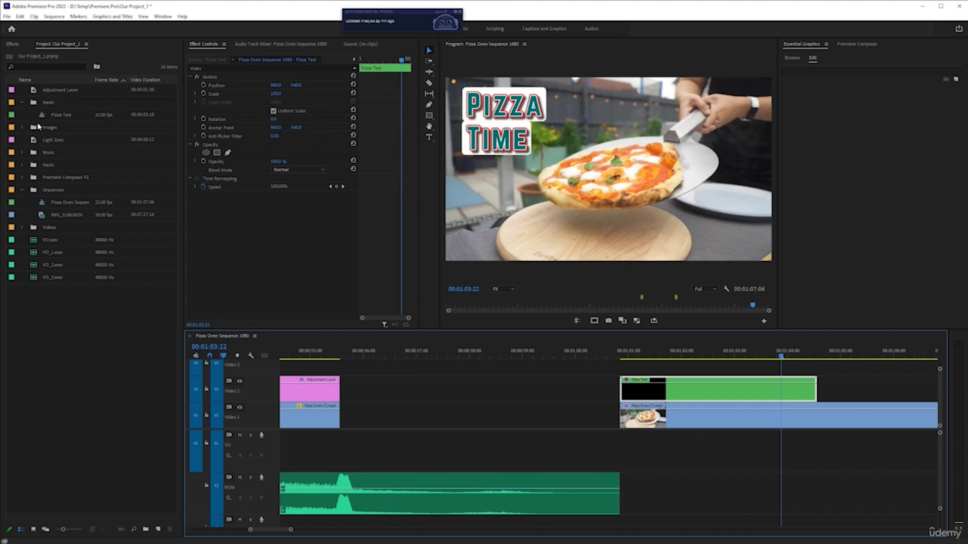
# Play the Pizza Text title from its start, and add a Position keyframe at the clip's end at 00:01:04:14
pyautogui.click(623, 352)
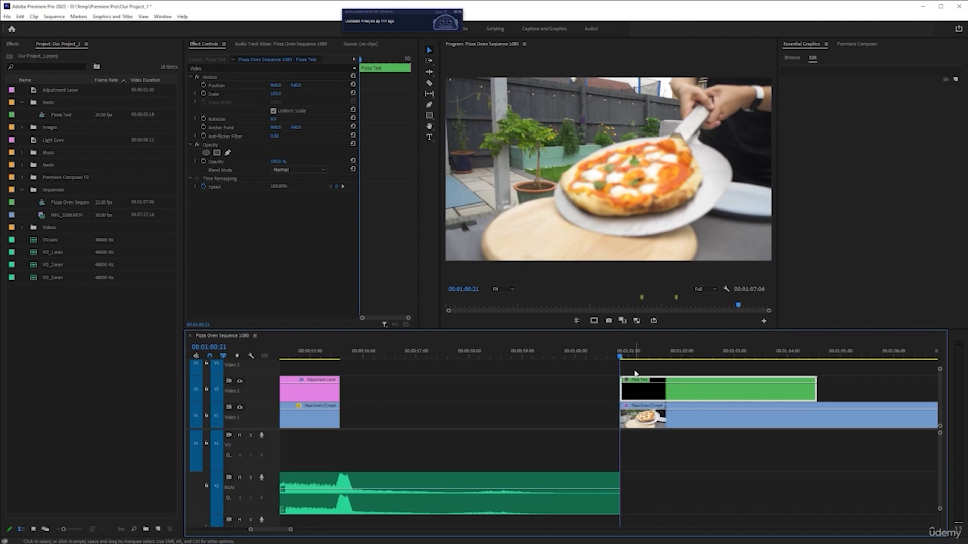
pyautogui.press('space')
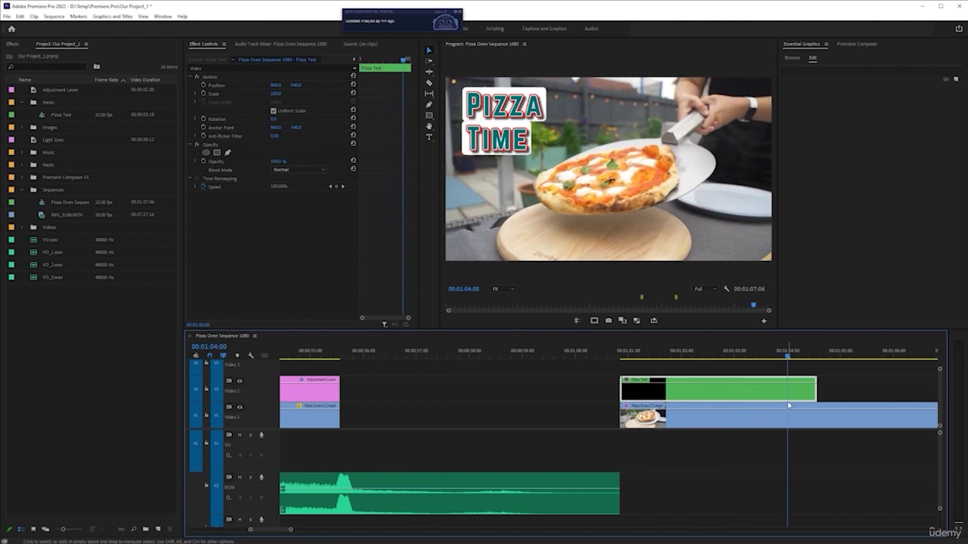
pyautogui.click(817, 357)
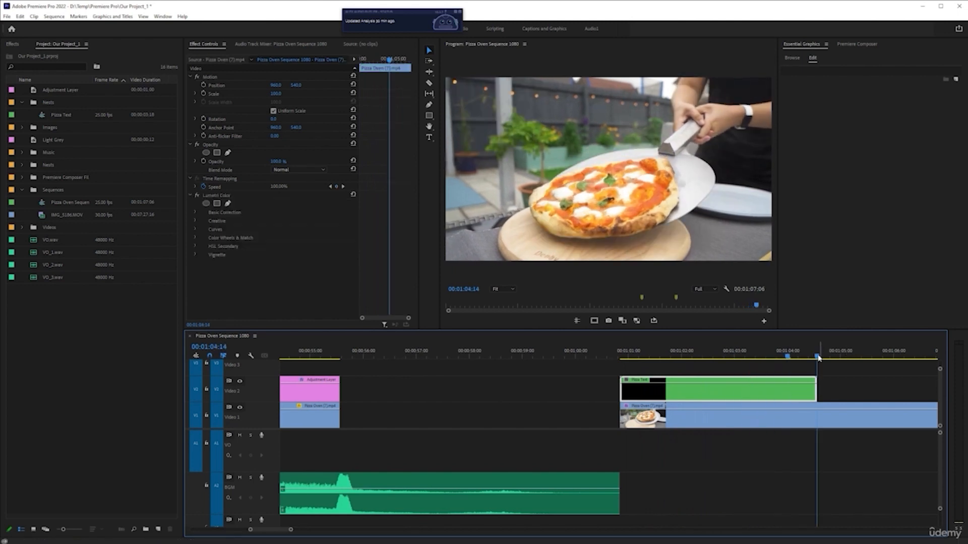
pyautogui.click(742, 392)
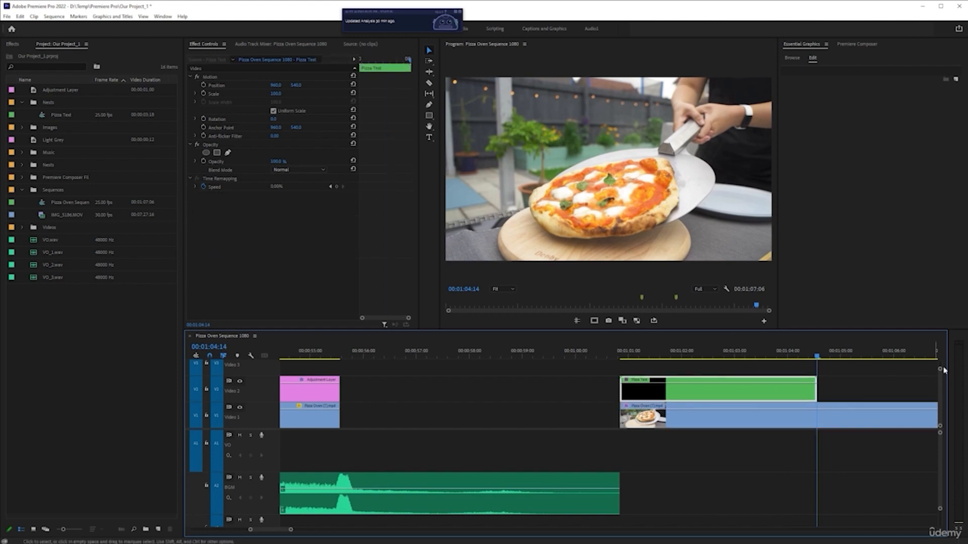
pyautogui.click(203, 85)
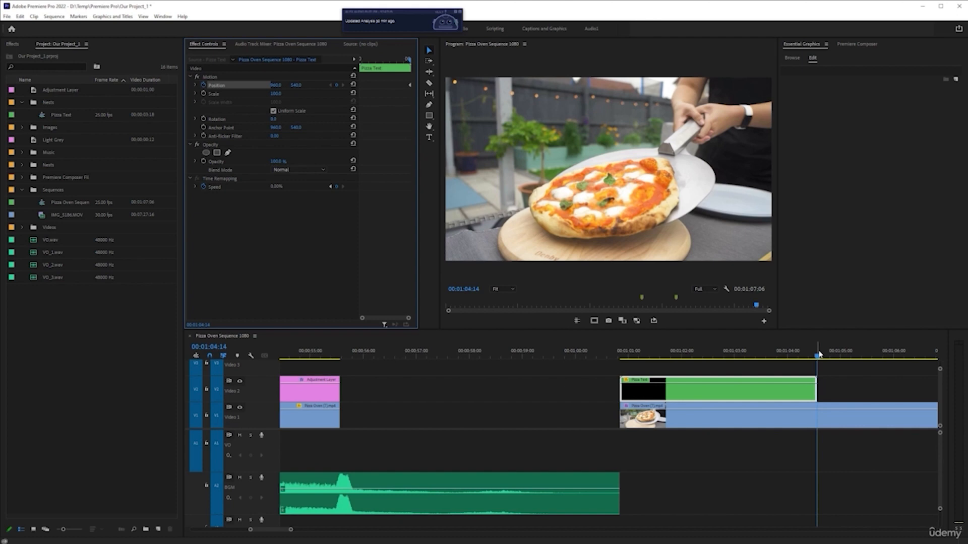
# Add a second Position keyframe to the Pizza Text clip 15 frames earlier, at 00:01:03:24
pyautogui.hotkey('shift', 'Left')
pyautogui.hotkey('shift', 'Left')
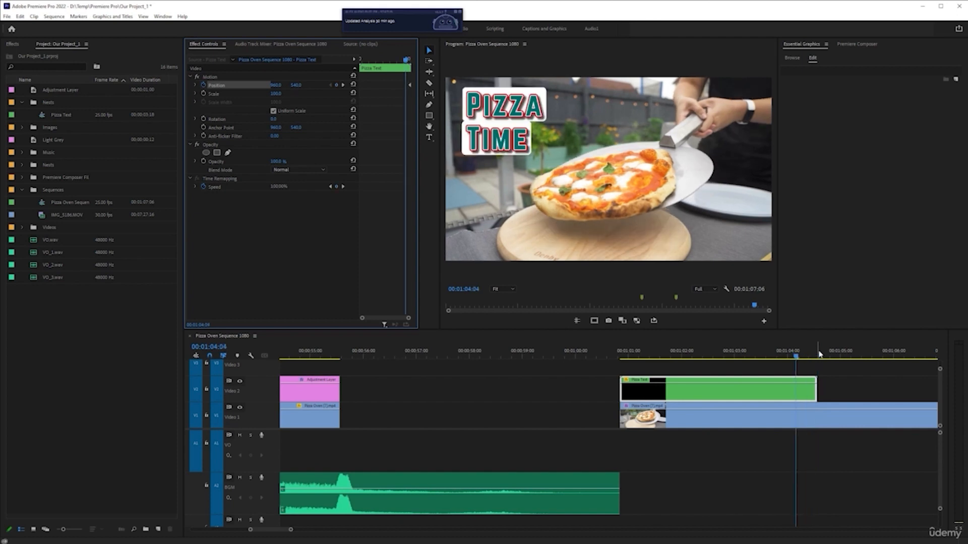
pyautogui.hotkey('shift', 'Left')
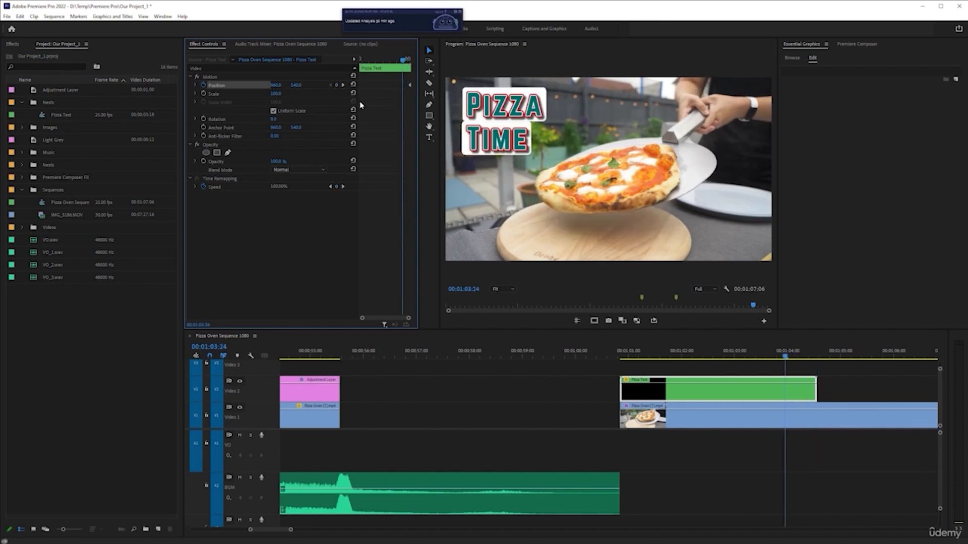
pyautogui.click(336, 85)
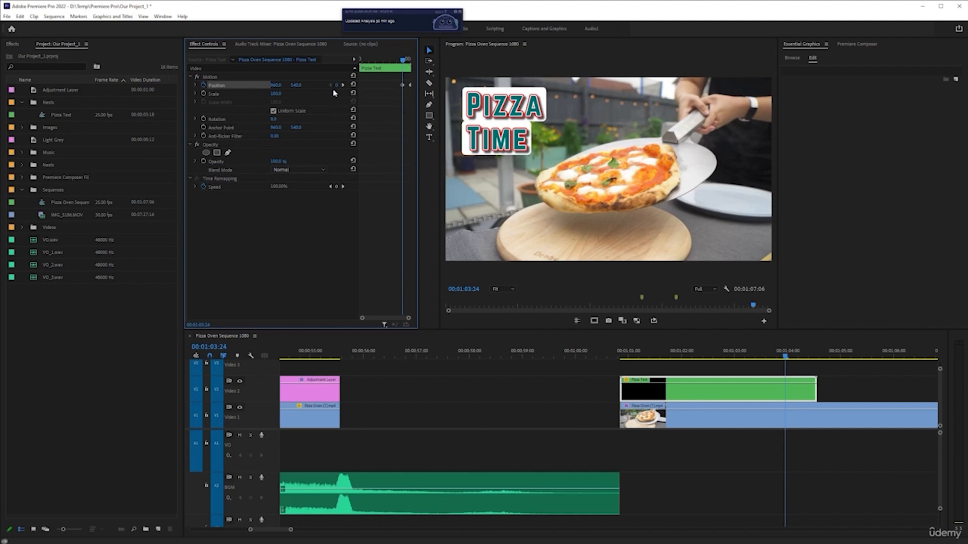
# Shift the end Position keyframe to the clip's last frame at 00:01:04:13 and lower its X value until the title is off-frame to the left
pyautogui.press('Down')
pyautogui.click(868, 415)
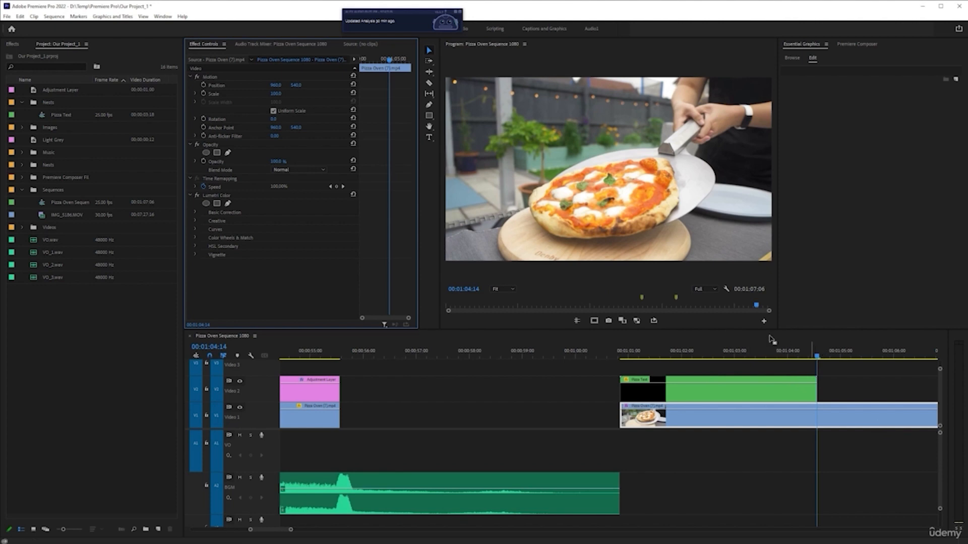
pyautogui.press('Left')
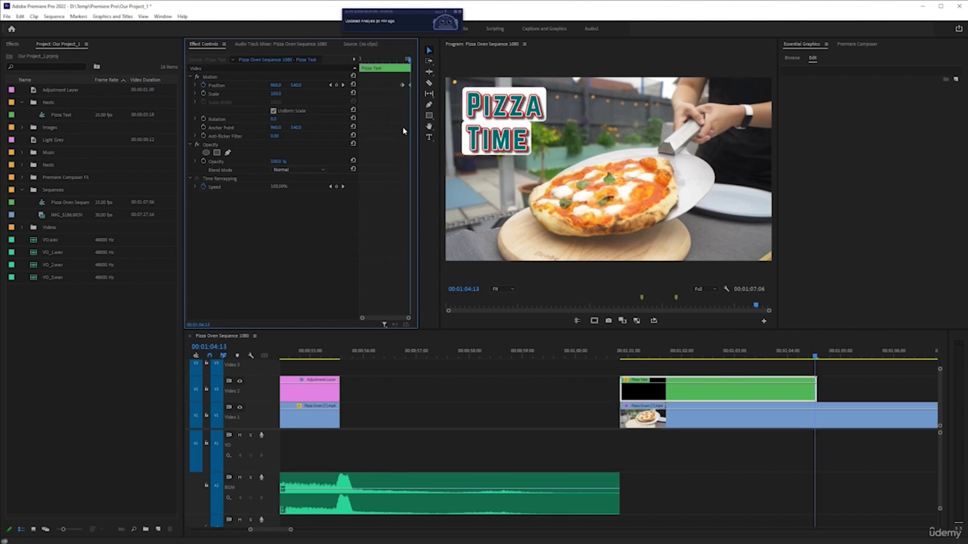
pyautogui.hotkey('shift', '`')
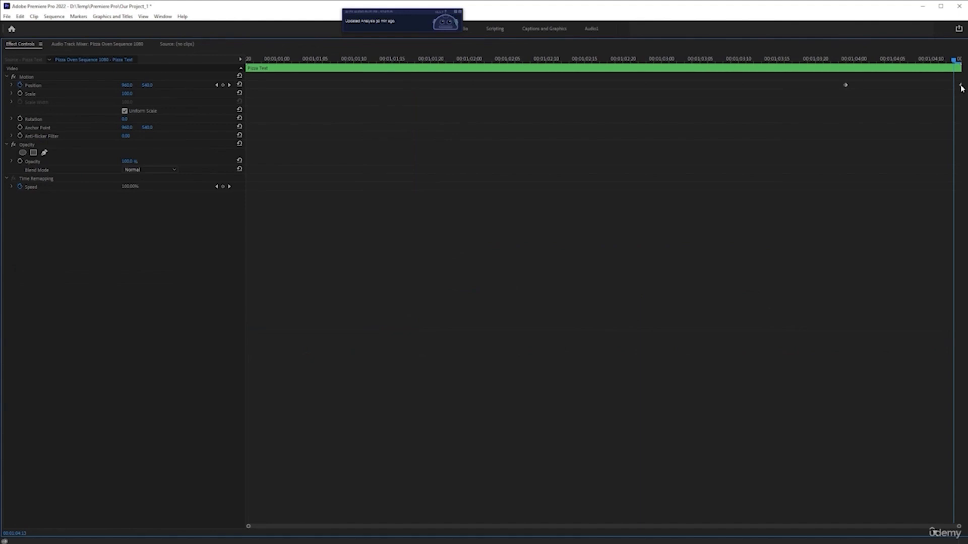
pyautogui.moveTo(960, 85); pyautogui.dragTo(953, 85)
pyautogui.hotkey('shift', '`')
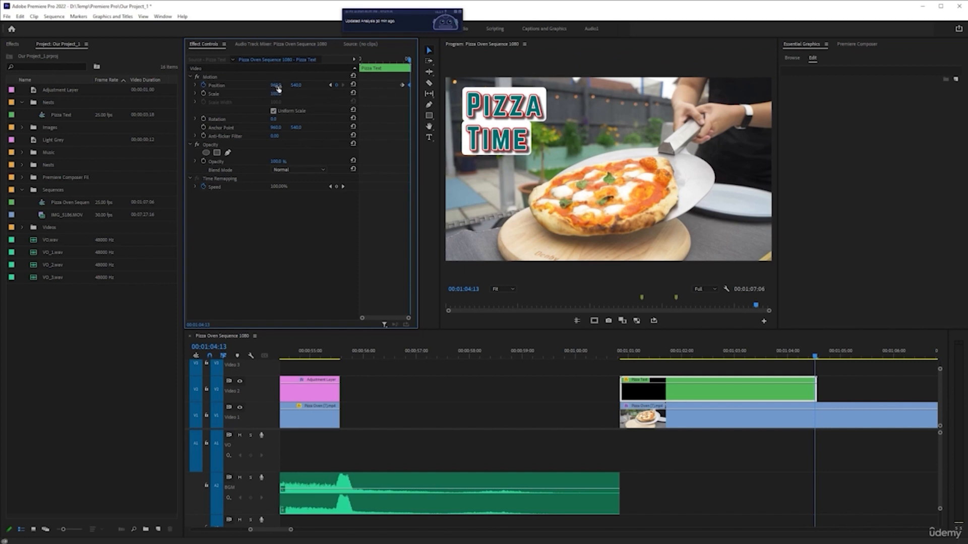
pyautogui.moveTo(277, 88); pyautogui.dragTo(30, 96)
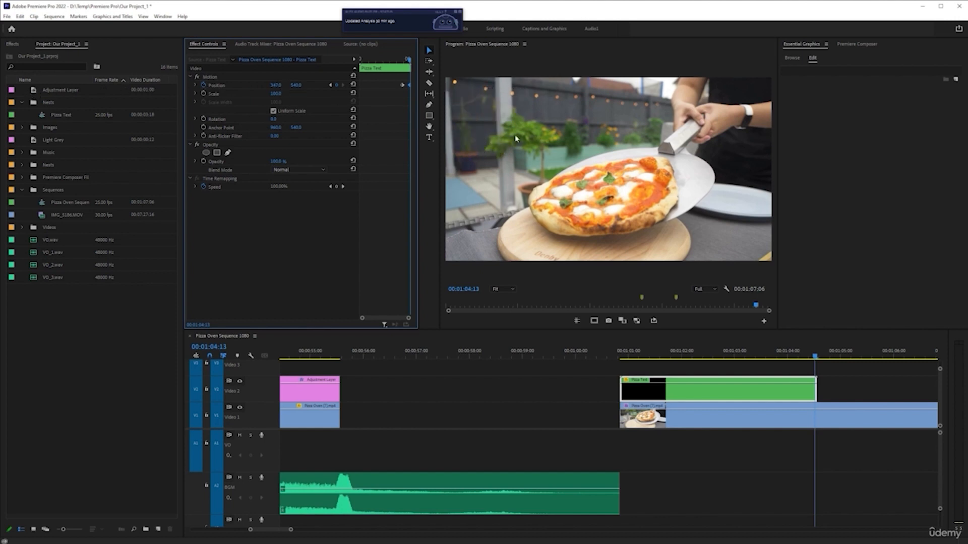
# Play the Pizza Text clip from its start to review the slide-out animation
pyautogui.click(675, 351)
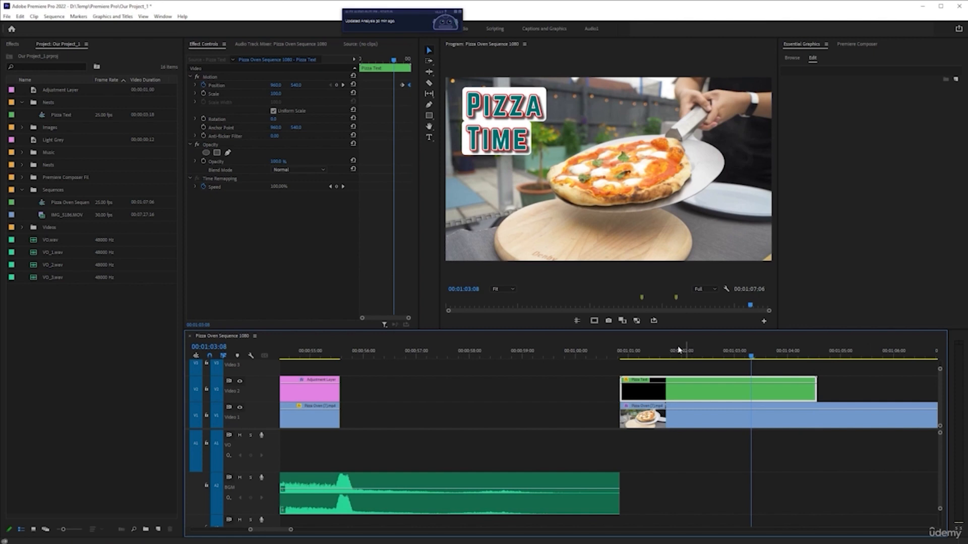
pyautogui.click(625, 351)
pyautogui.press('space')
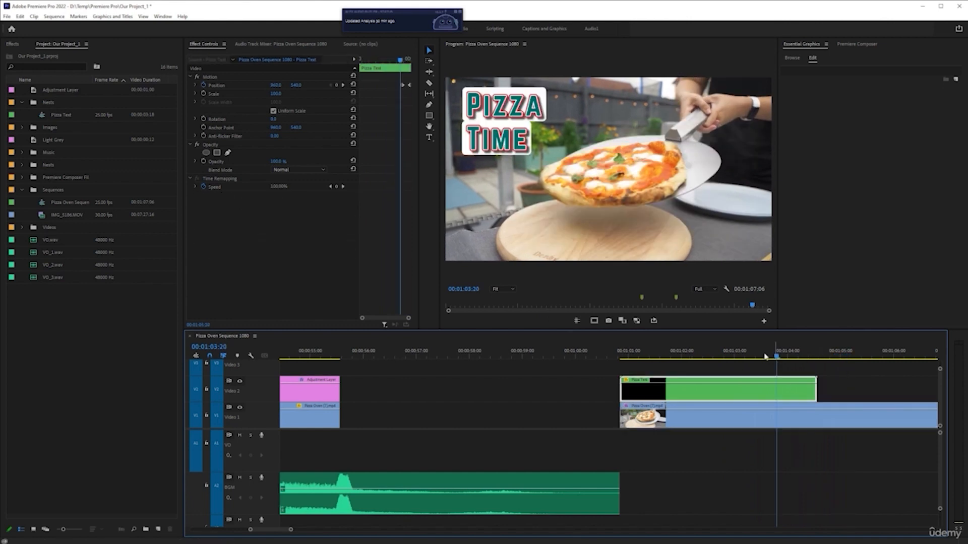
# Apply Ease Out to the first Position keyframe and easing to the last, and move the last keyframe to the very end of the clip
pyautogui.press('`')
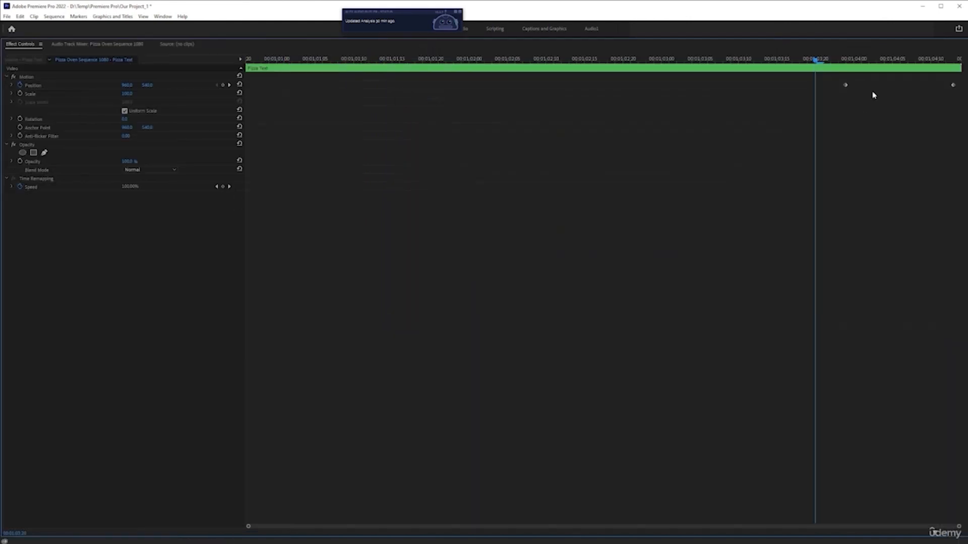
pyautogui.rightClick(846, 86)
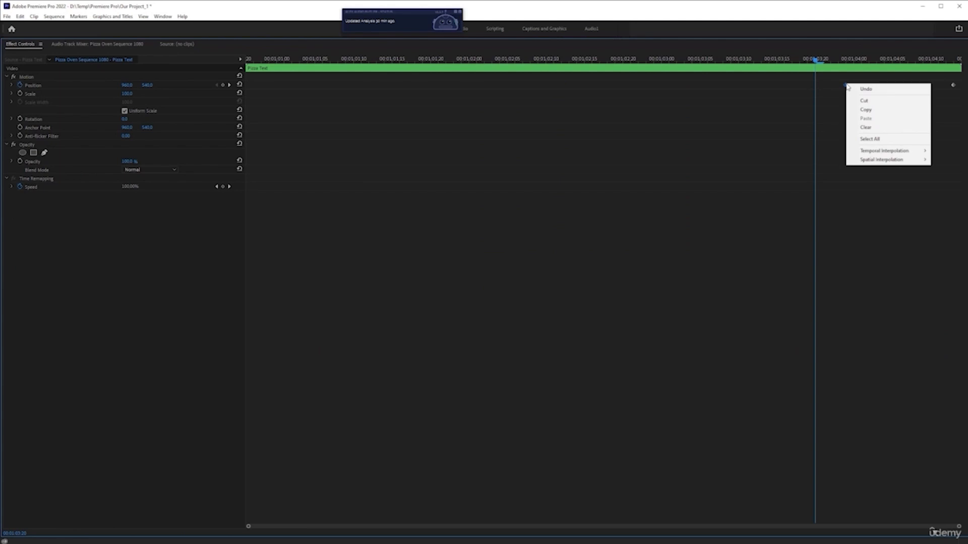
pyautogui.moveTo(896, 153)
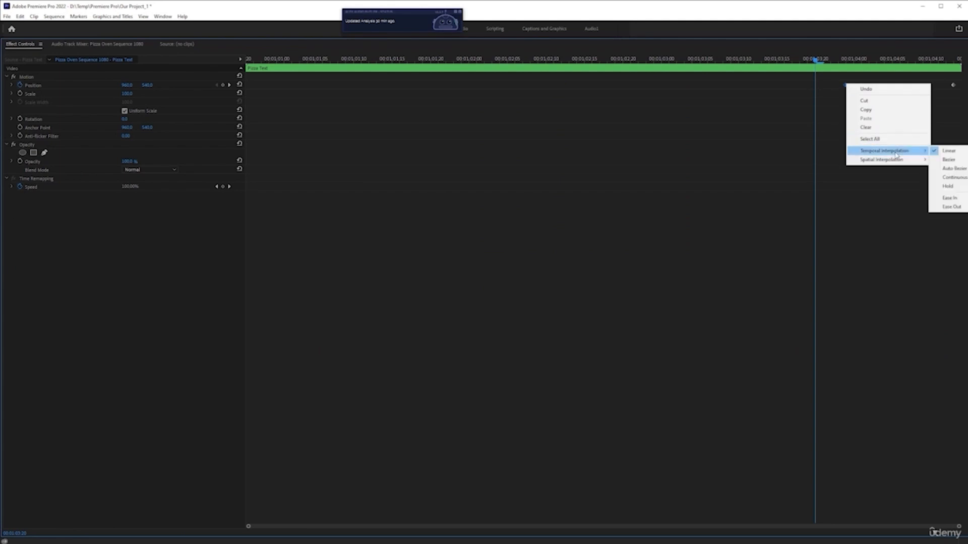
pyautogui.click(950, 206)
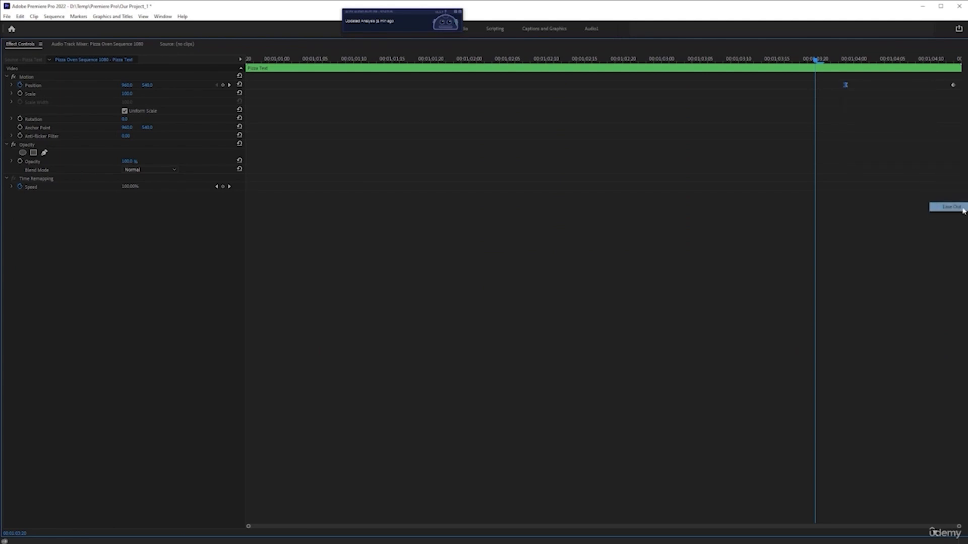
pyautogui.rightClick(953, 87)
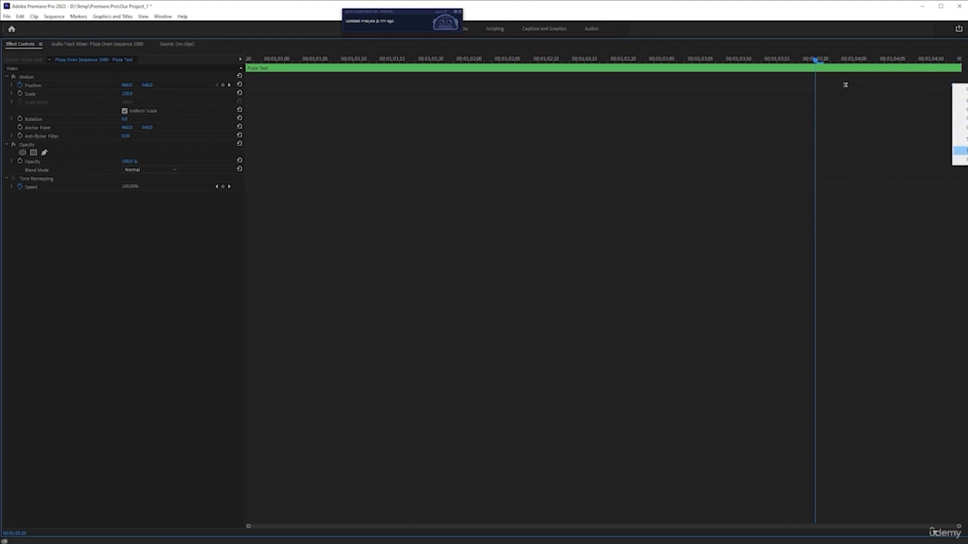
pyautogui.click(962, 150)
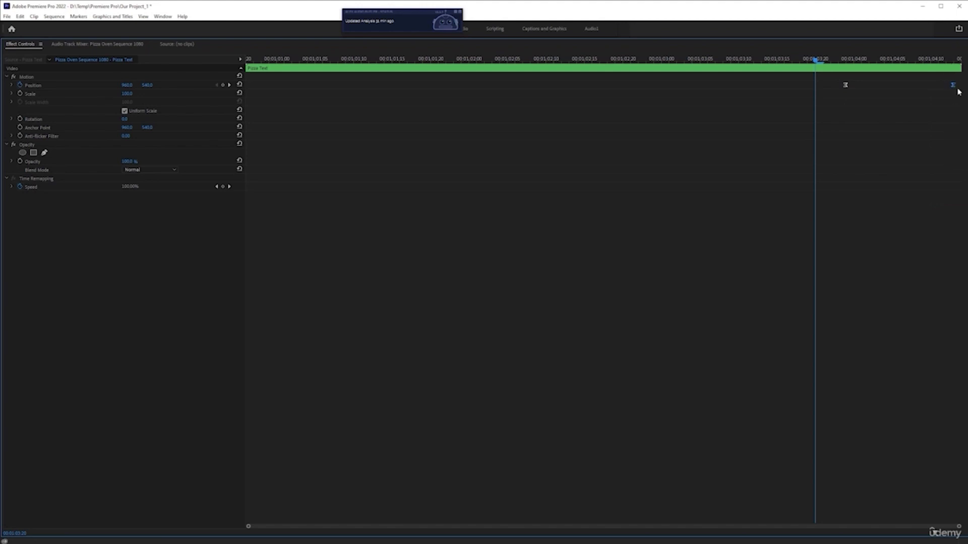
pyautogui.moveTo(953, 87); pyautogui.dragTo(960, 87)
pyautogui.press('`')
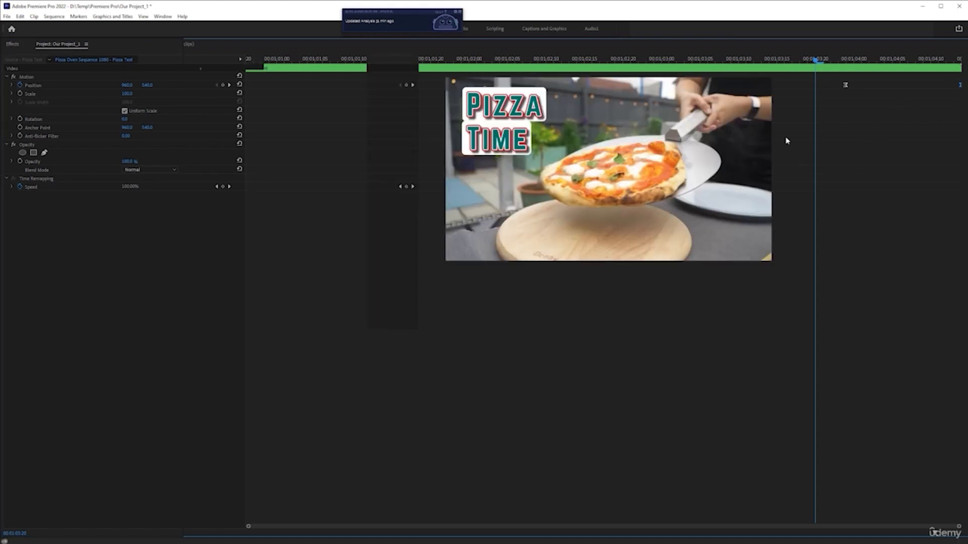
# Play the eased Pizza Text animation from its start, and return the playhead to 00:01:03:02 over the title
pyautogui.click(622, 352)
pyautogui.press('space')
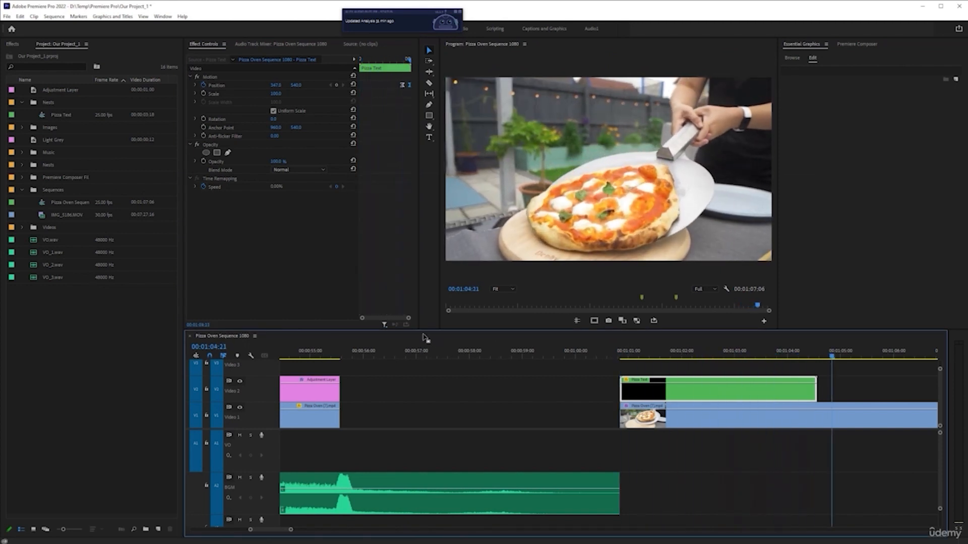
pyautogui.press('space')
pyautogui.scroll(-3, 732, 402)
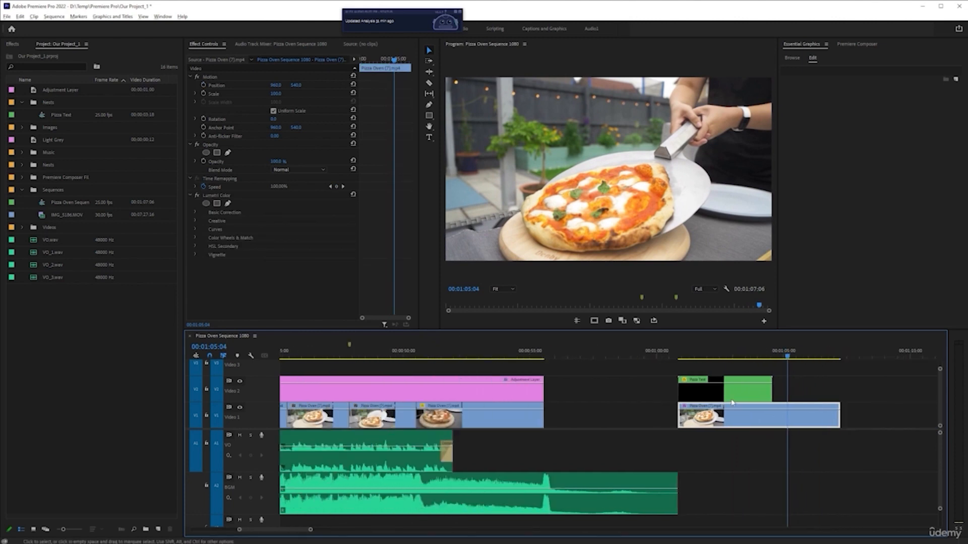
pyautogui.click(736, 360)
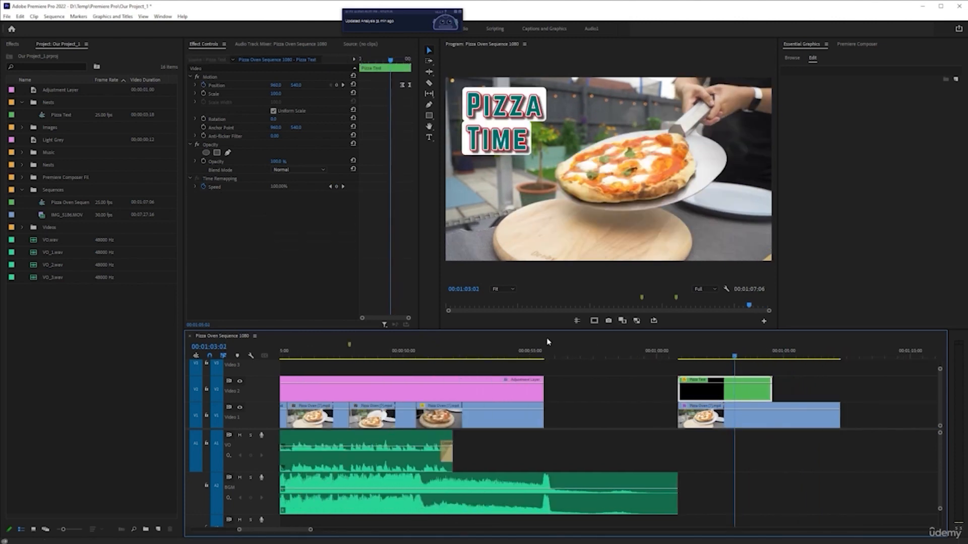